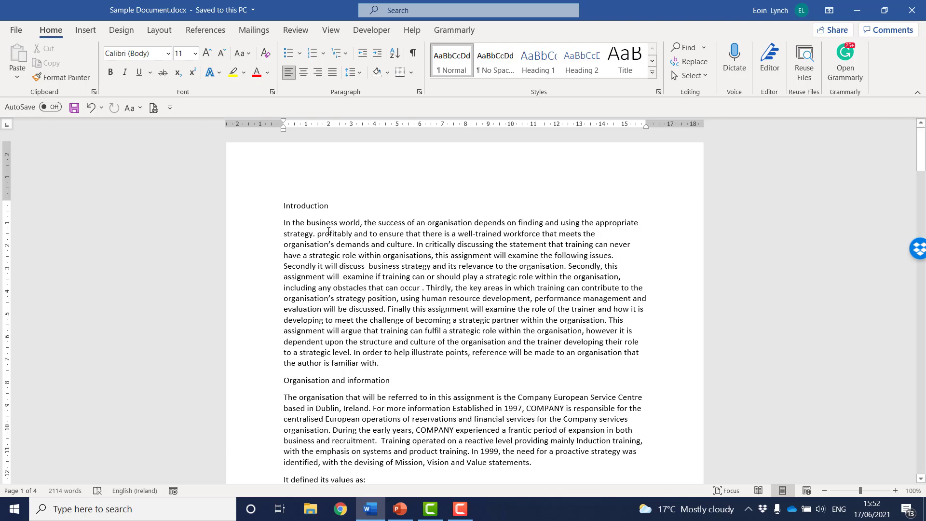
Select the passage from "business world" through "profitably" in the Introduction paragraph and clear the selection.
left_click_drag(308, 221, 350, 235)
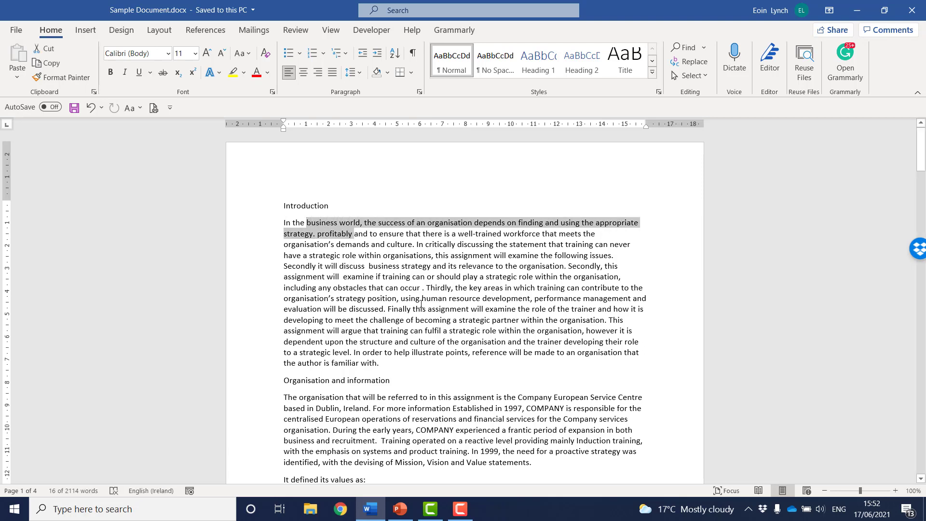
left_click(382, 287)
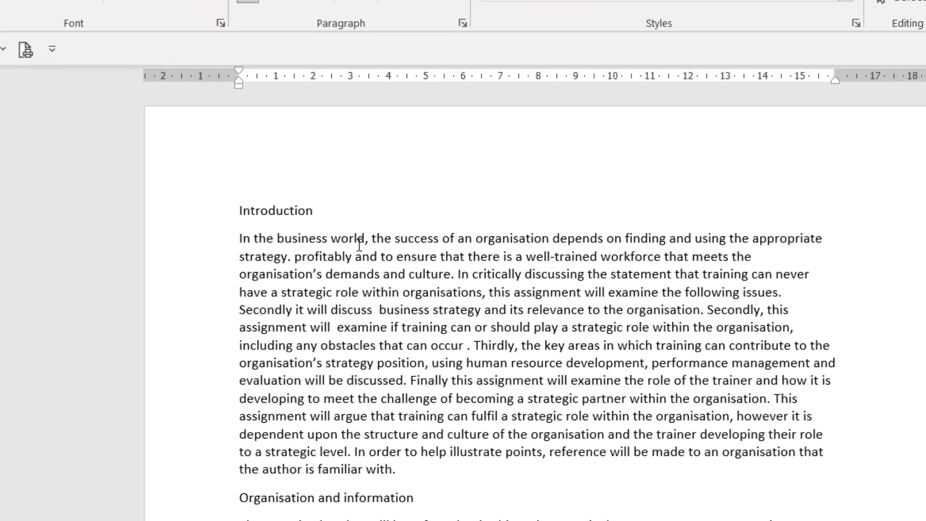
left_click(292, 232)
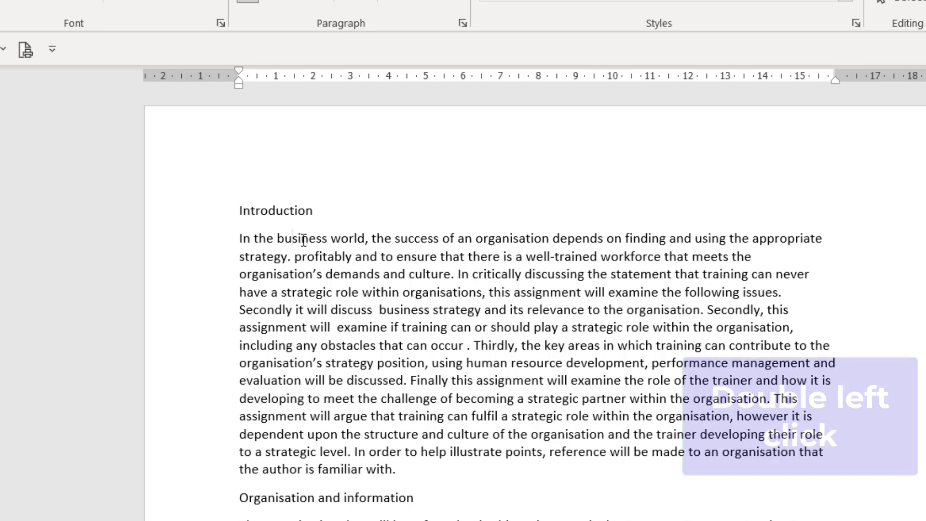
Select the single words "business" and "the" in the first line of the Introduction paragraph, one after the other, and deselect.
double_click(304, 240)
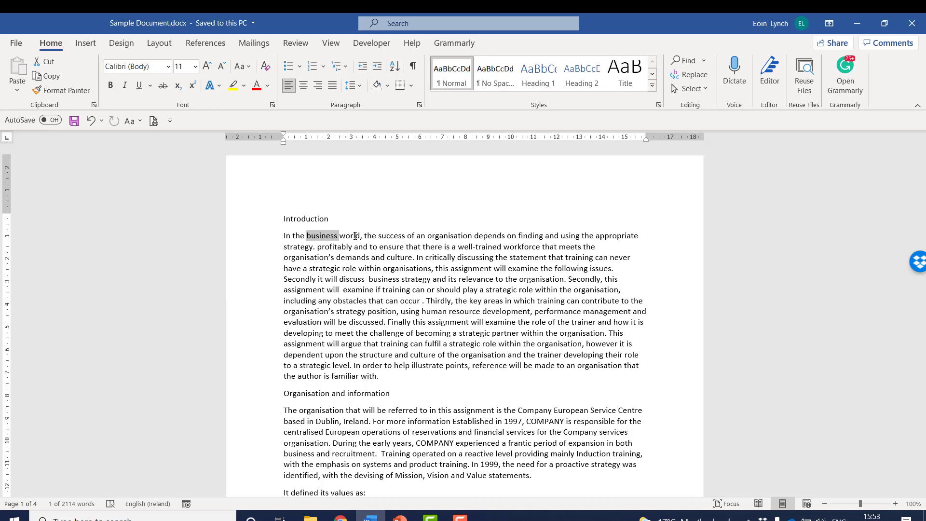
double_click(369, 235)
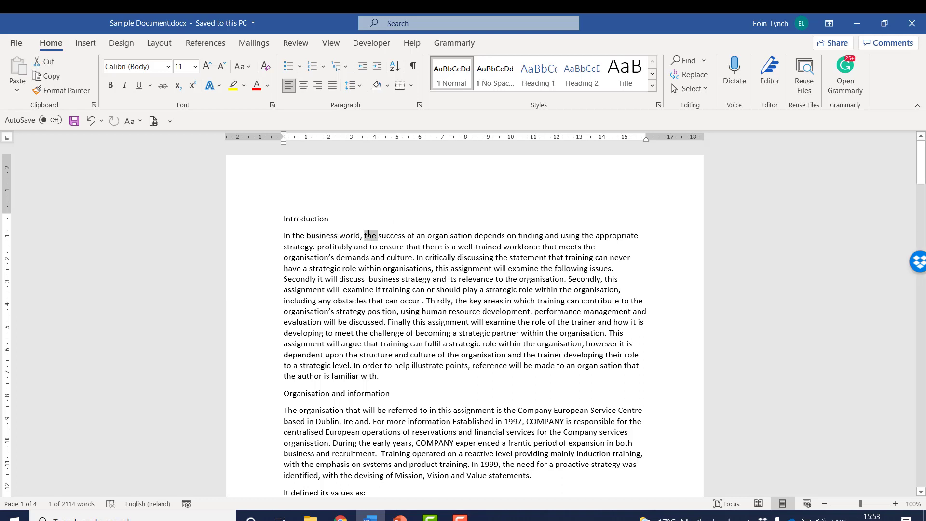
left_click(395, 259)
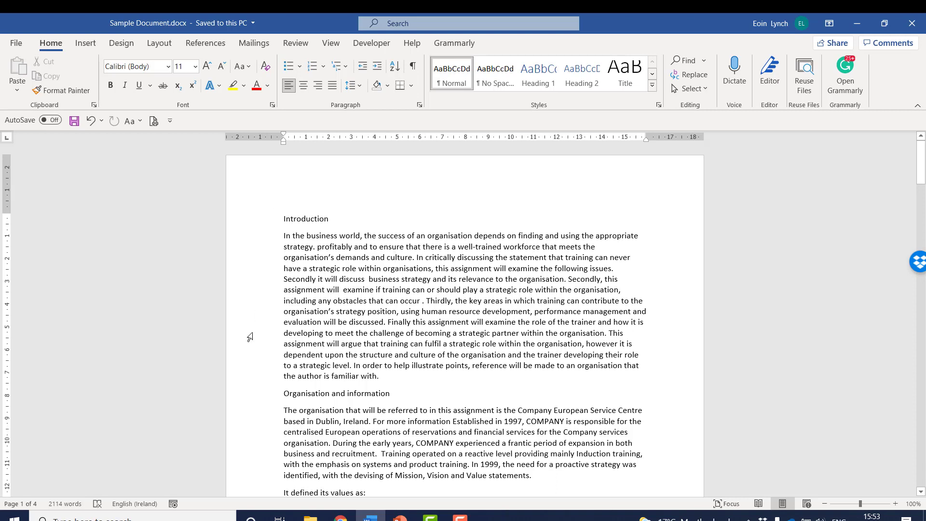
Select whole lines one at a time: the Introduction paragraph's first, third and fourth lines and the headings "Introduction" and "Organisation and information"; deselect.
left_click(260, 222)
left_click(250, 239)
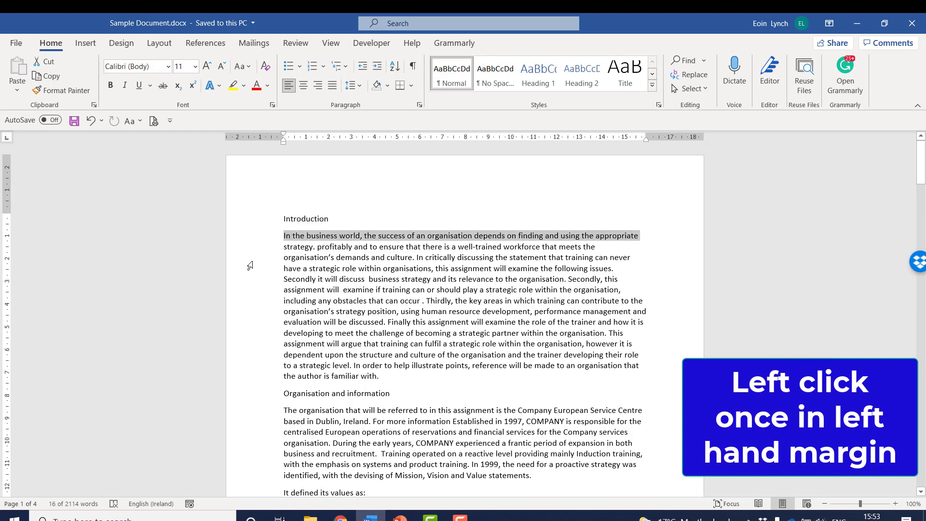
left_click(250, 263)
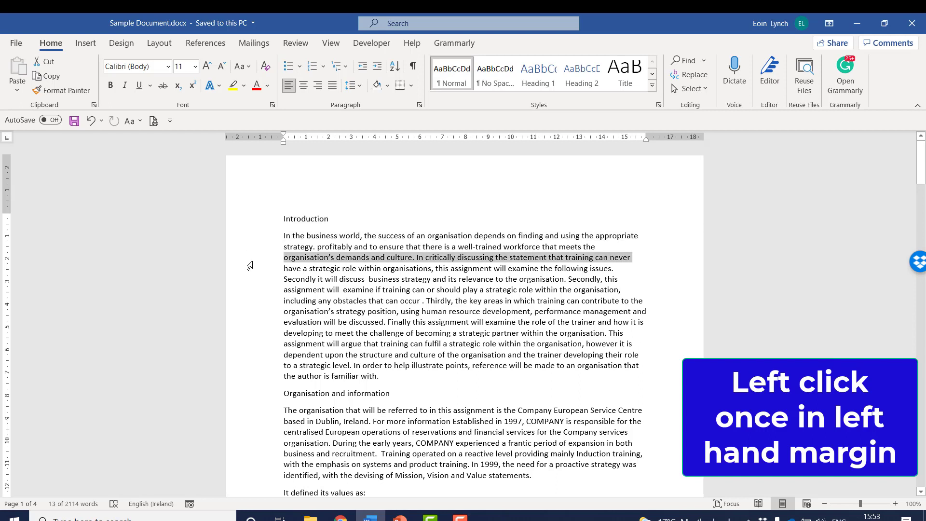
left_click(251, 274)
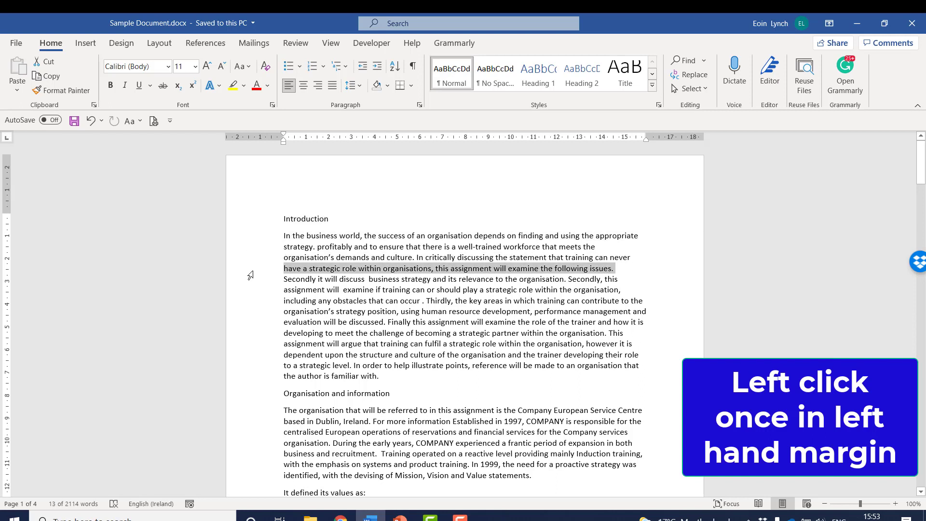
left_click(245, 218)
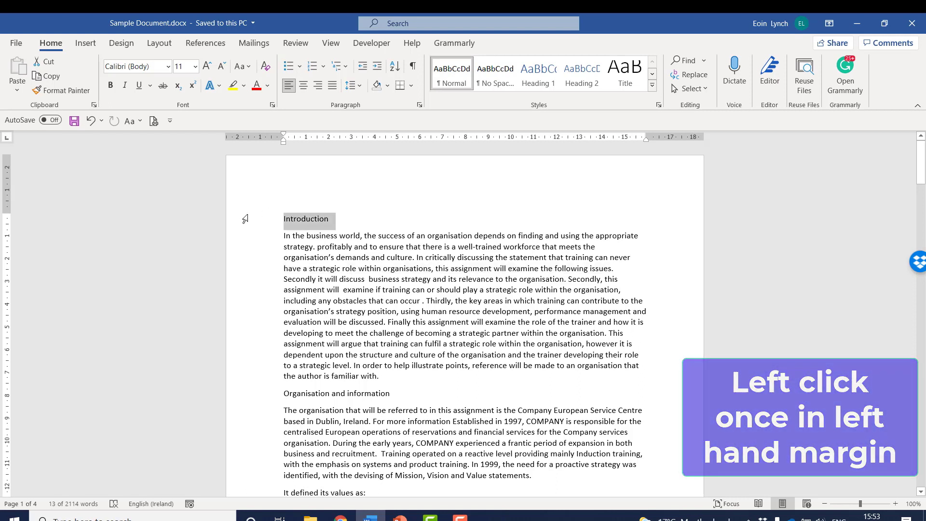
left_click(238, 400)
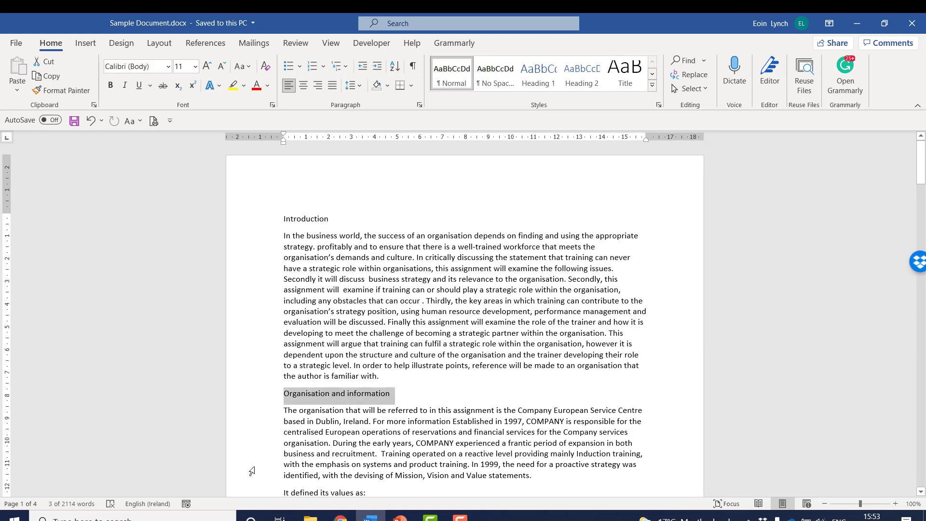
left_click(342, 257)
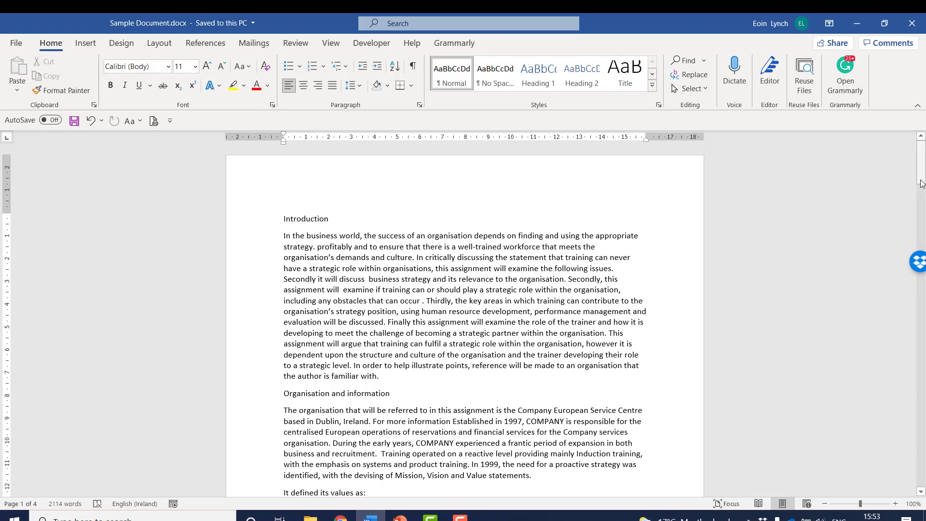
Select the whole first paragraph under the "Strategy" heading, and afterwards the whole paragraph beginning "Another obstacle" instead.
left_click_drag(922, 162, 923, 325)
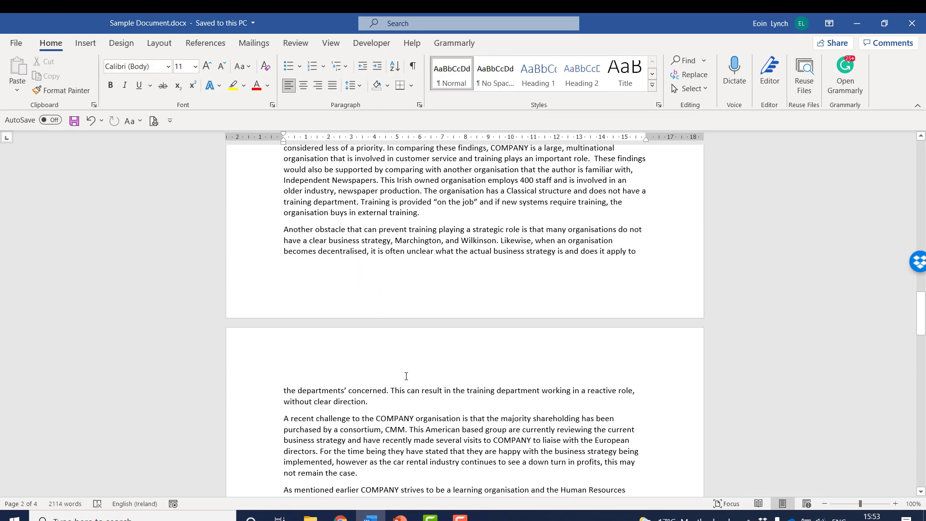
left_click_drag(923, 314, 924, 293)
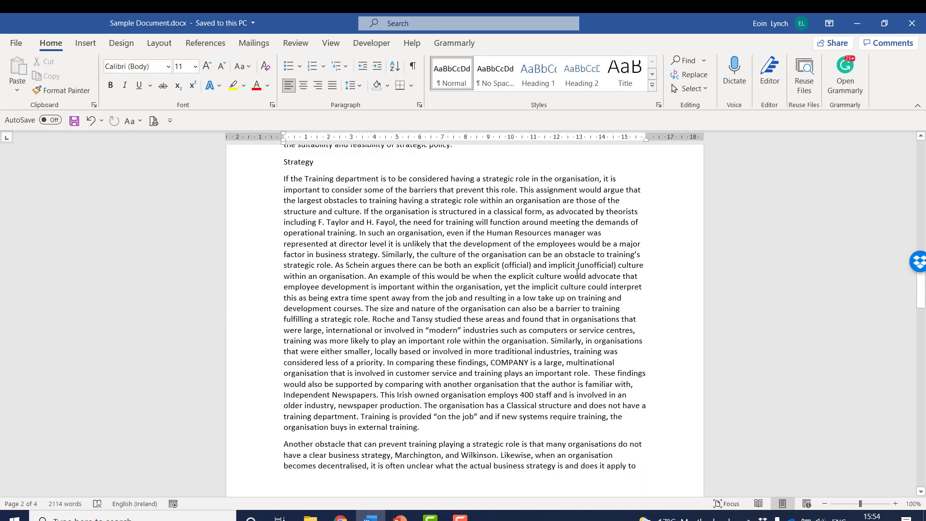
double_click(250, 300)
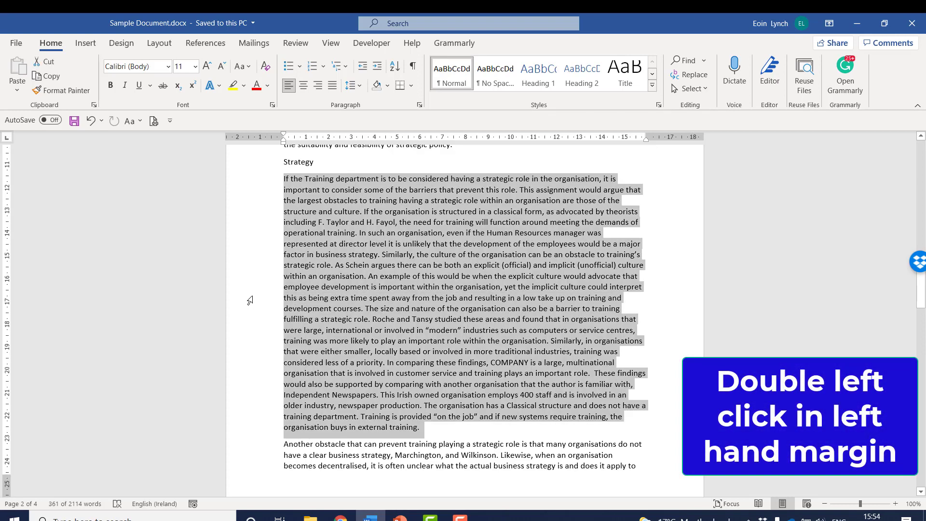
left_click_drag(922, 289, 922, 309)
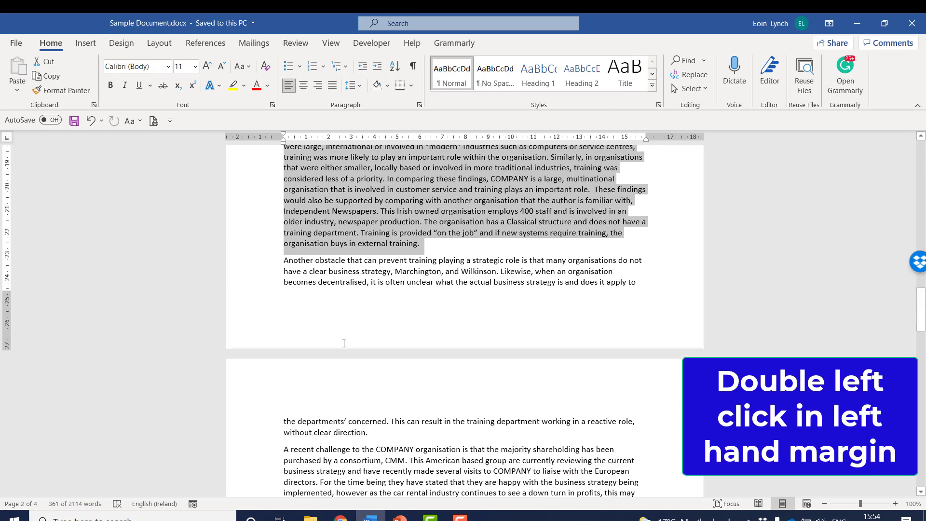
double_click(246, 275)
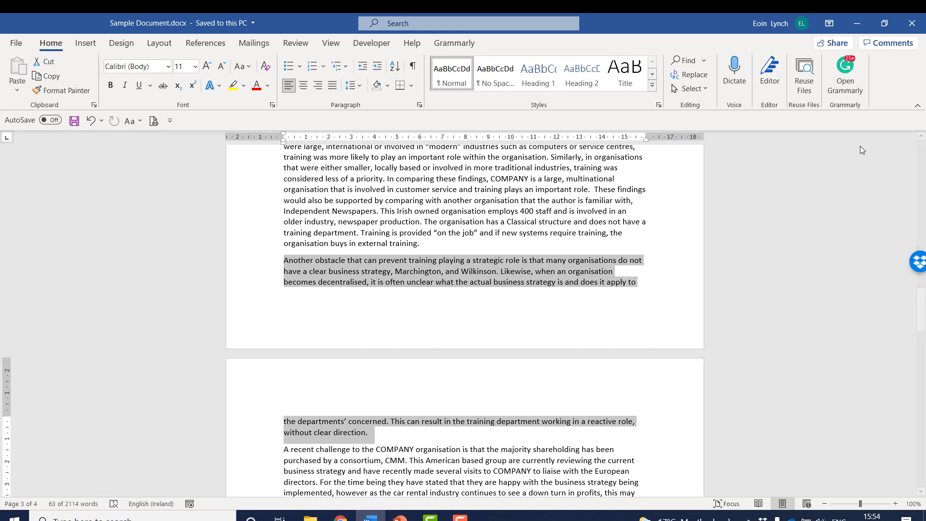
From the start of the document, select its entire text two times, clearing the selection each time.
left_click_drag(924, 297, 924, 143)
left_click(293, 278)
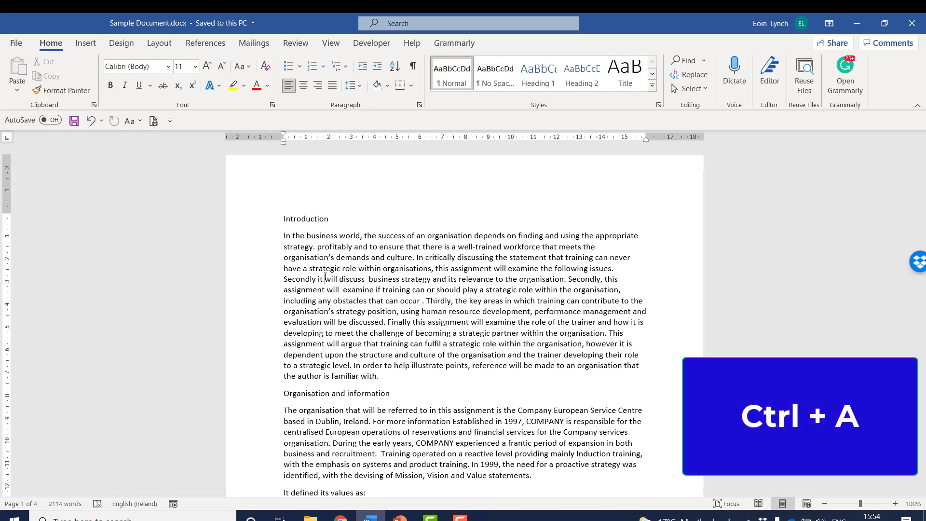
key("ctrl+a")
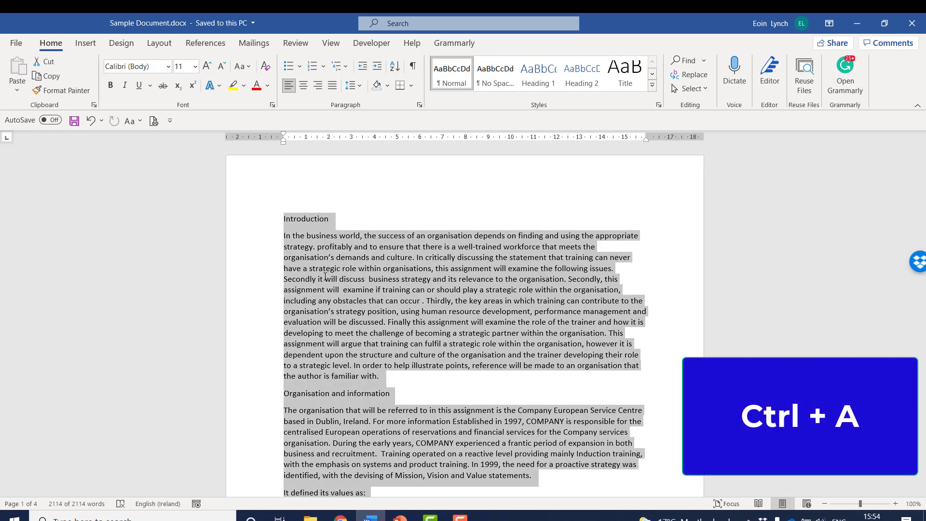
left_click(367, 288)
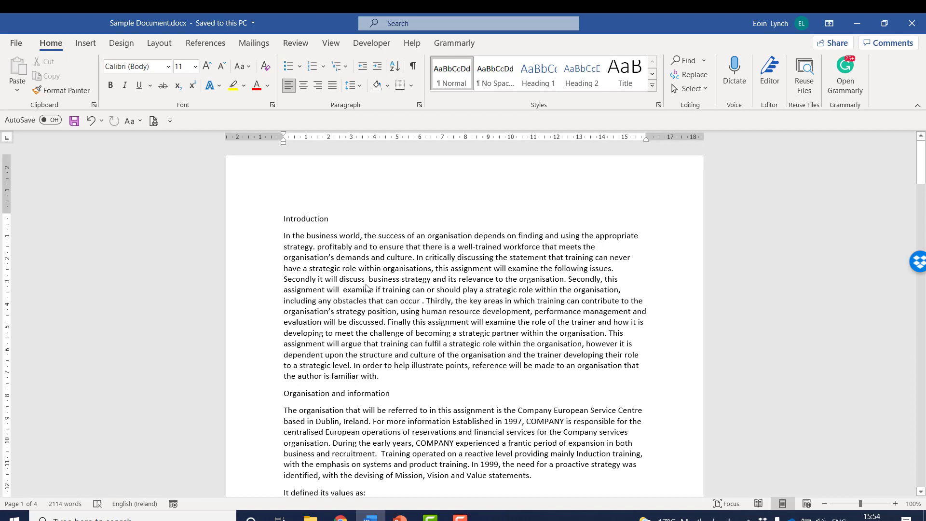
triple_click(250, 253)
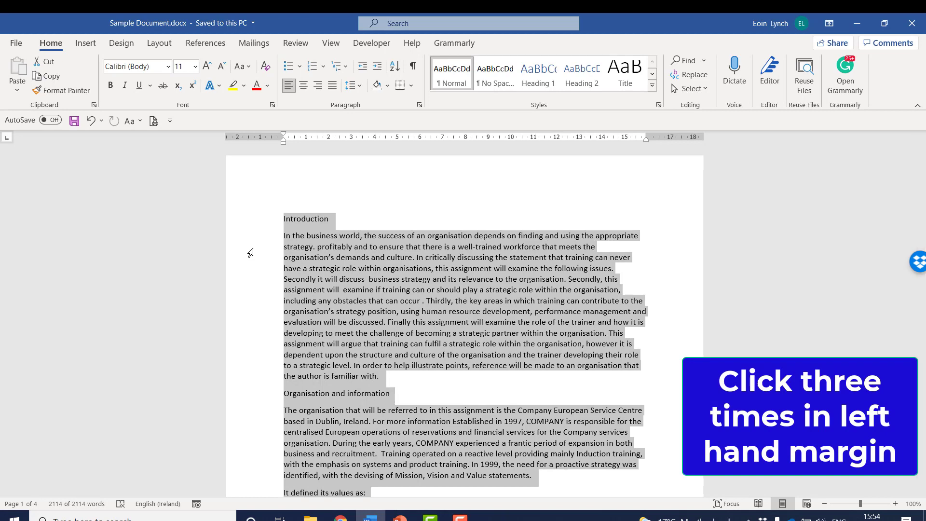
left_click(361, 285)
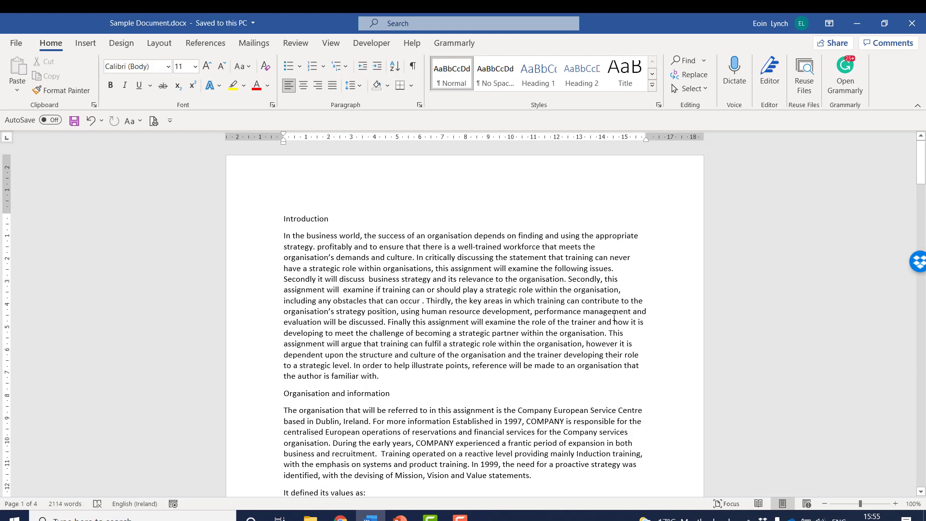
Select the full sentence beginning "Secondly, this assignment", replace it with the sentence beginning "In the business world", and deselect.
left_click(588, 279, "ctrl")
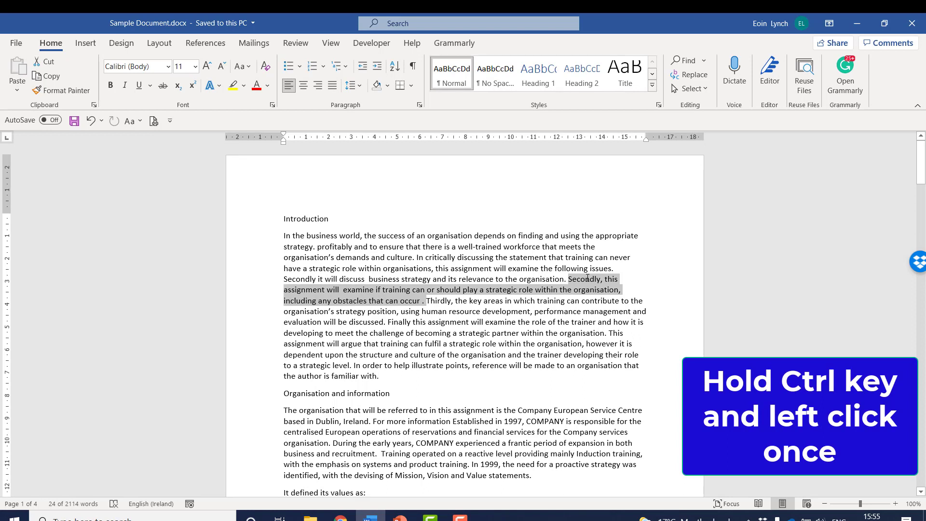
left_click(528, 258)
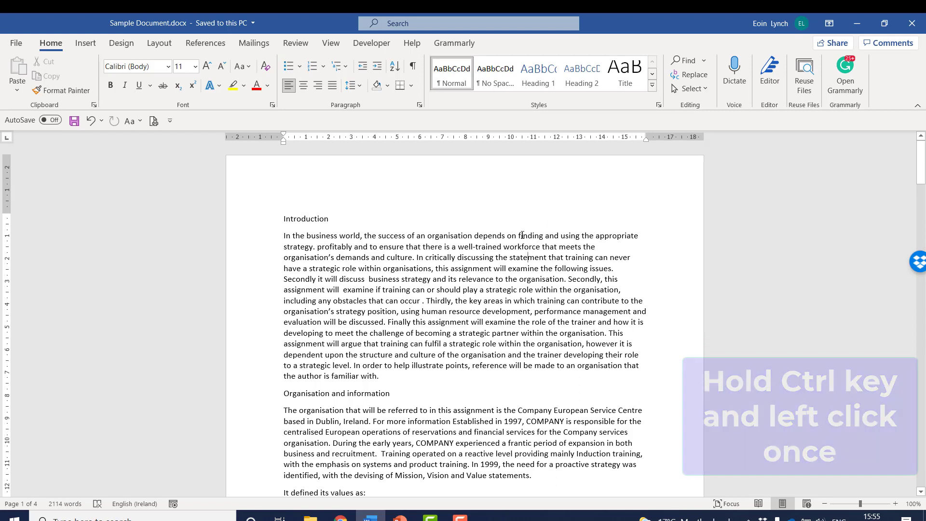
left_click(523, 236, "ctrl")
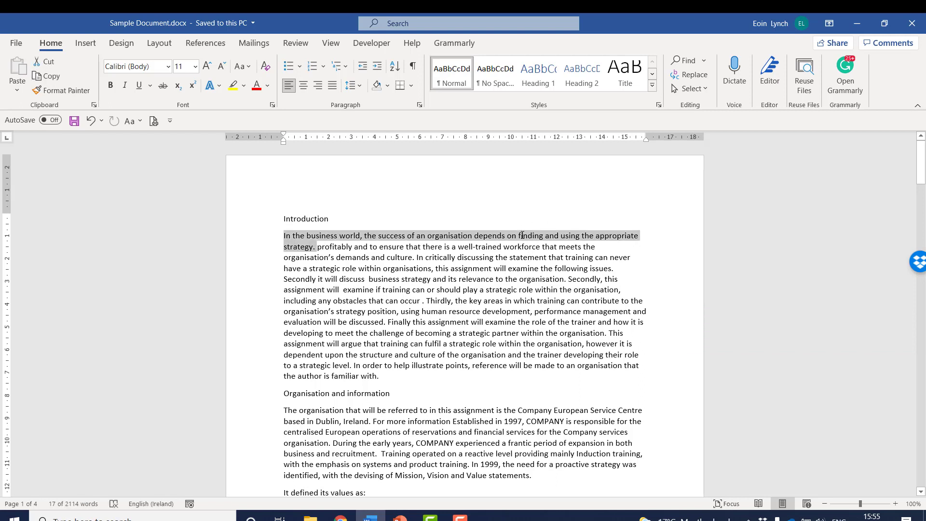
left_click(451, 302)
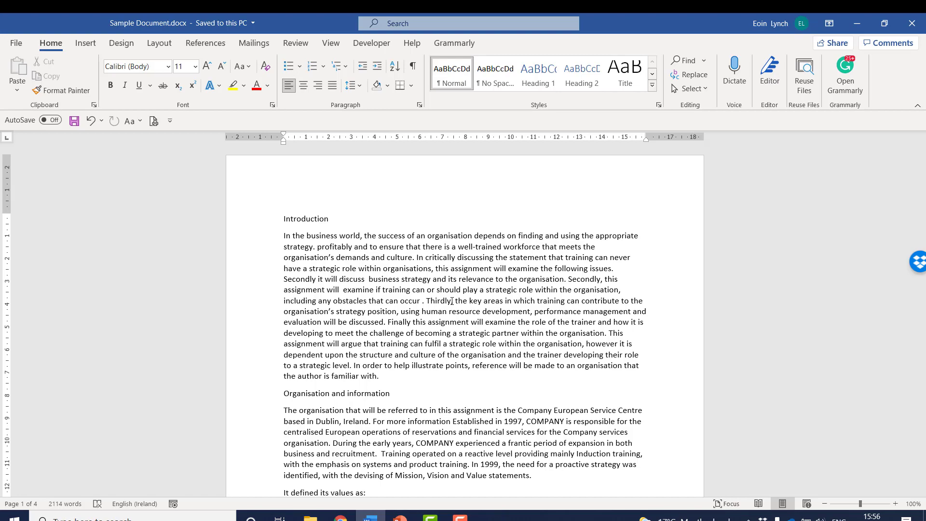
Select the word "business" in the first line of the Introduction paragraph and clear the selection.
type(",")
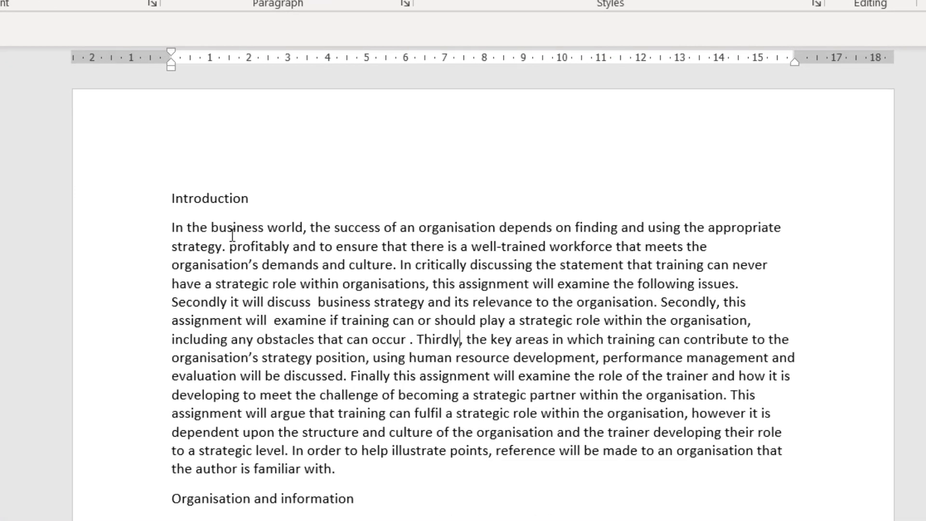
double_click(233, 228)
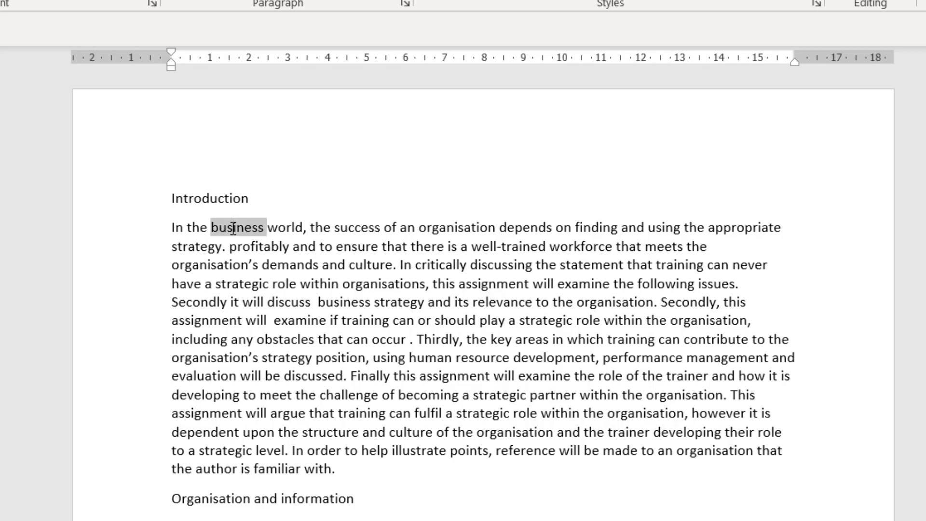
left_click(260, 264)
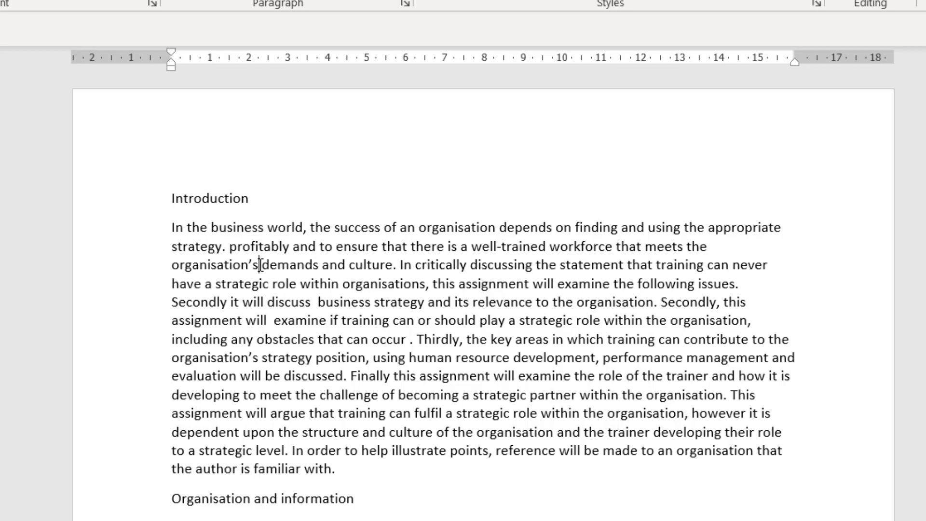
Delete the whole word "business" before "world" in the Introduction paragraph and undo the deletion.
left_click(264, 230)
key("ctrl+BackSpace")
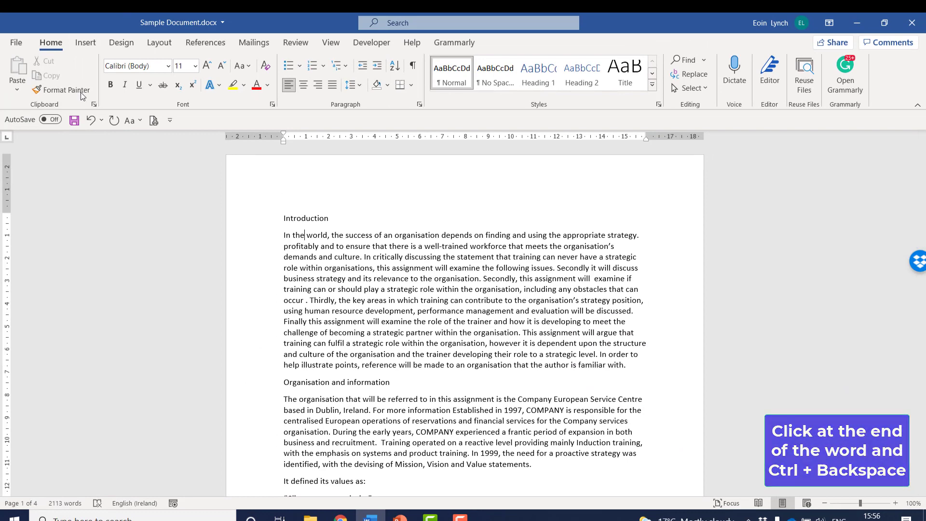
left_click(91, 121)
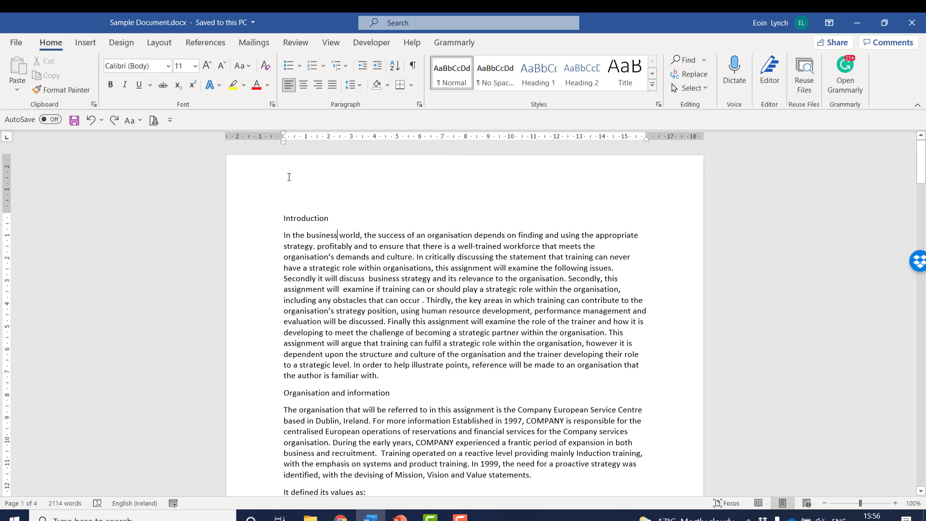
In a new blank document, enter "sdfsdfgsdfg" centred partway down the page and "sdfgsdfg" on the first line at about 3.8 cm.
key("ctrl+n")
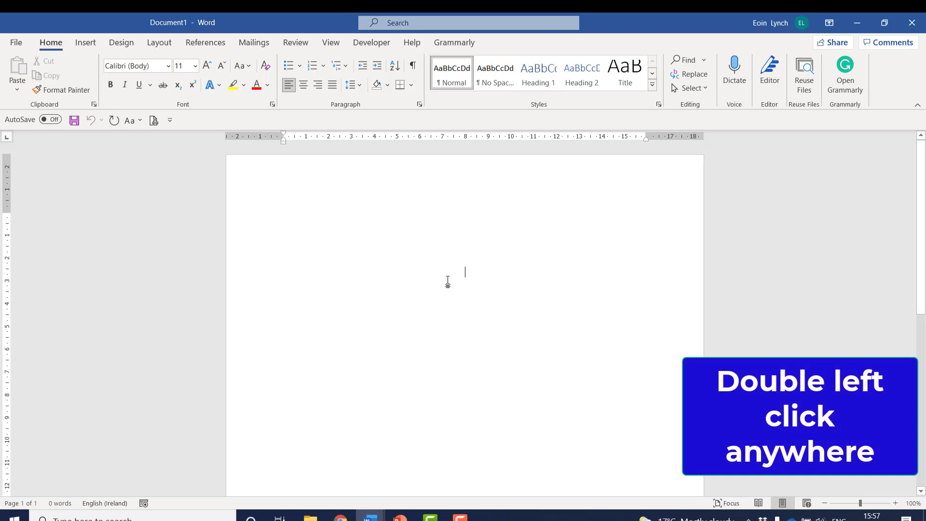
double_click(450, 308)
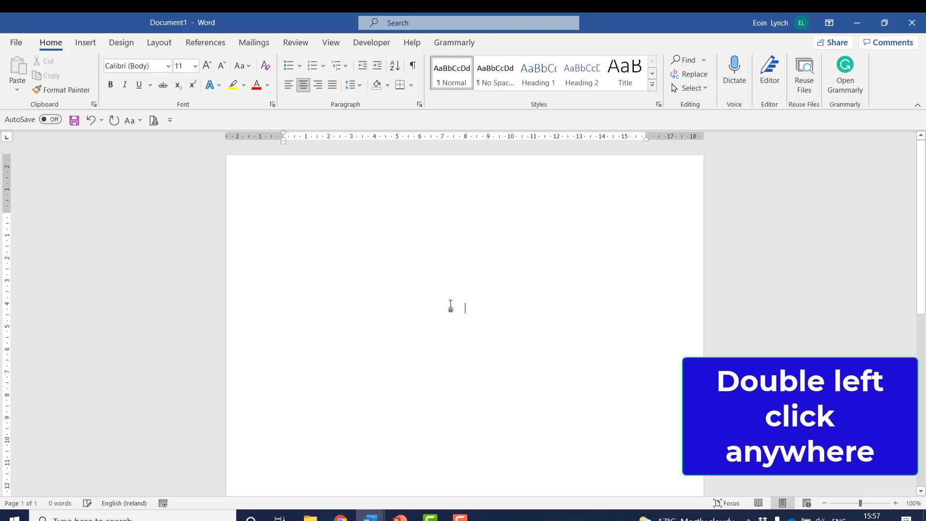
type("sdfsdfgsdfg")
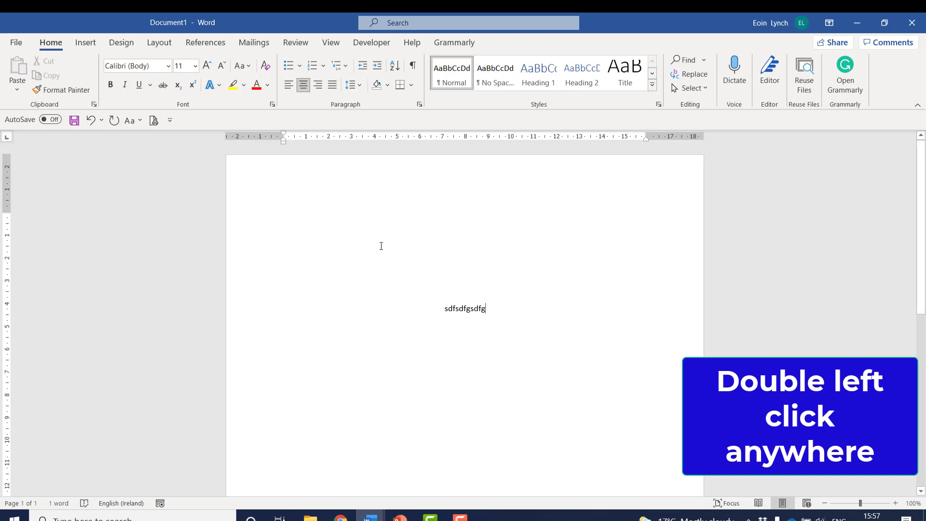
double_click(370, 227)
type("sdfgsdfg")
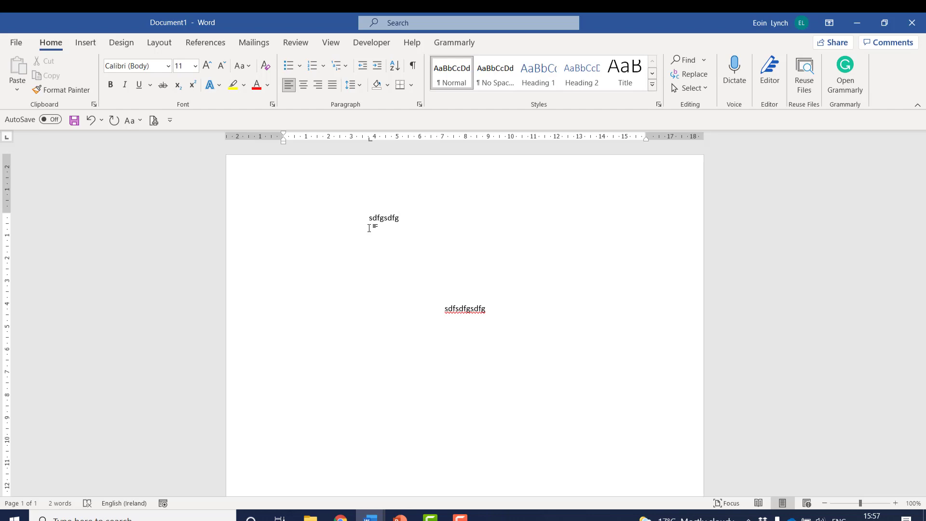
Close the blank practice document without saving its changes.
left_click(912, 23)
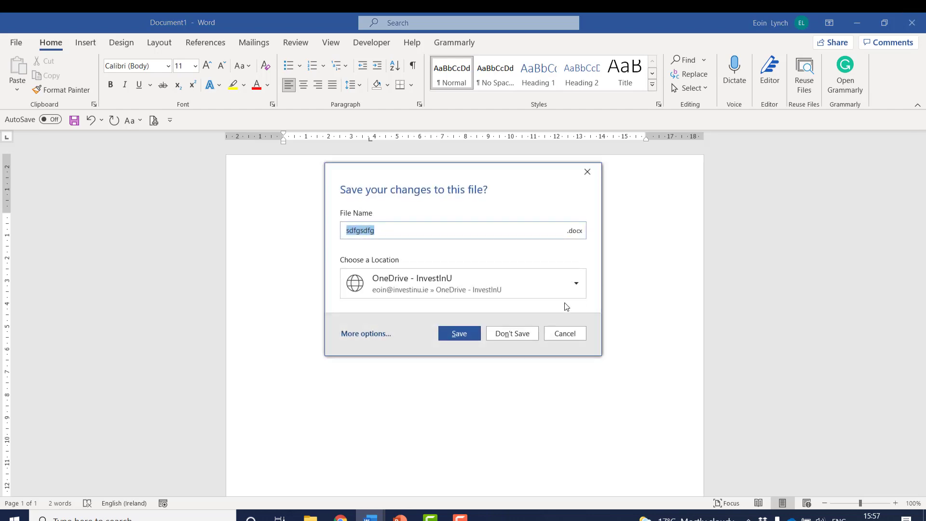
left_click(512, 335)
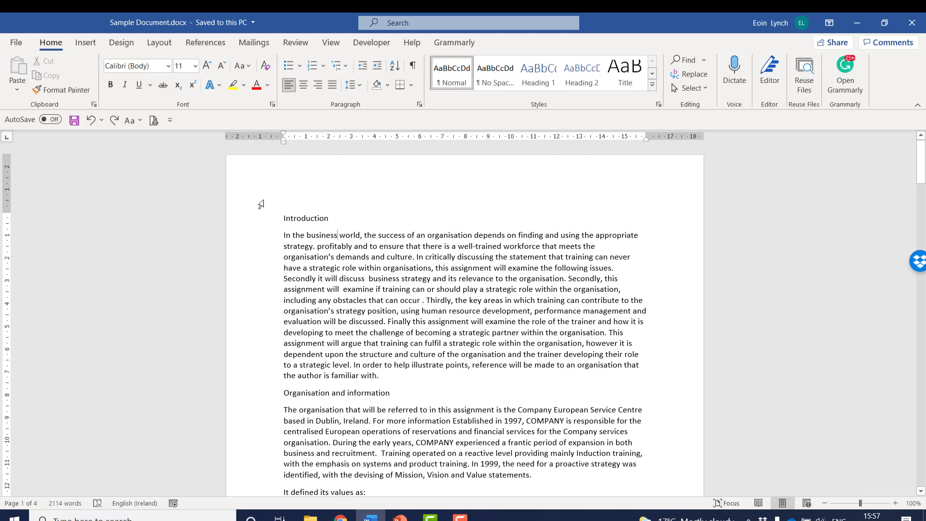
Format the "Introduction" heading as bold, theme blue, 14 pt and centred, and deselect it.
left_click(254, 220)
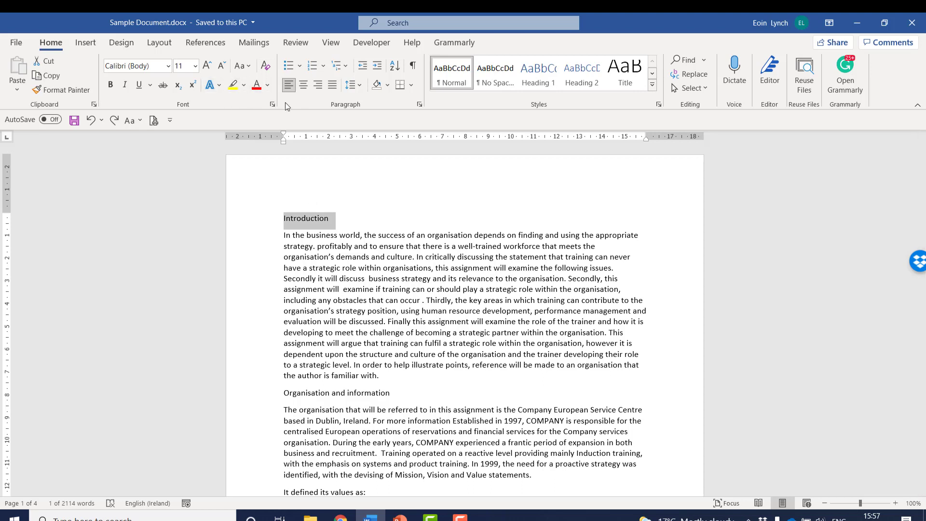
left_click(110, 85)
left_click(268, 85)
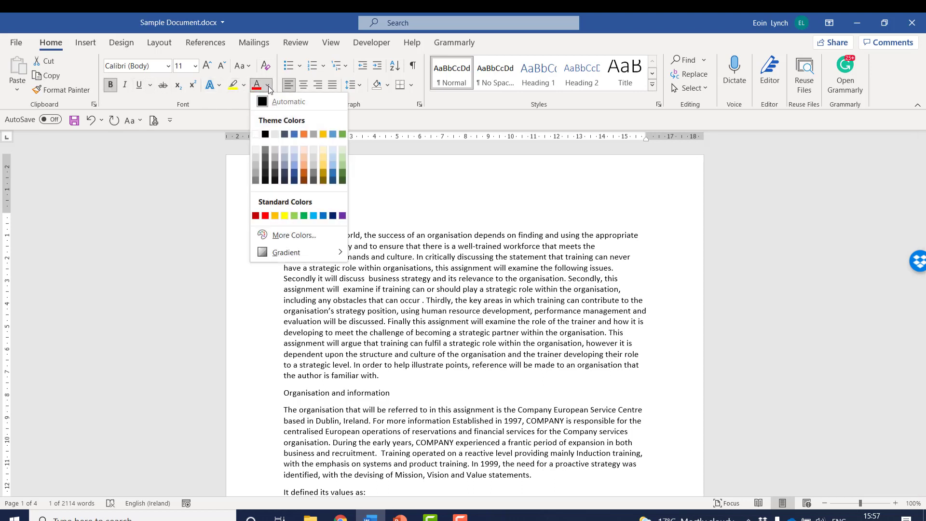
left_click(295, 135)
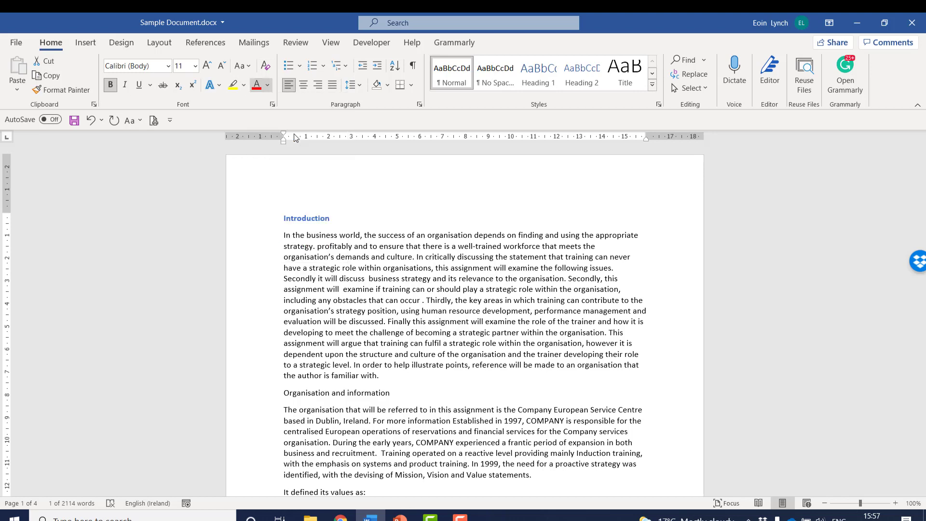
left_click(208, 69)
left_click(208, 69)
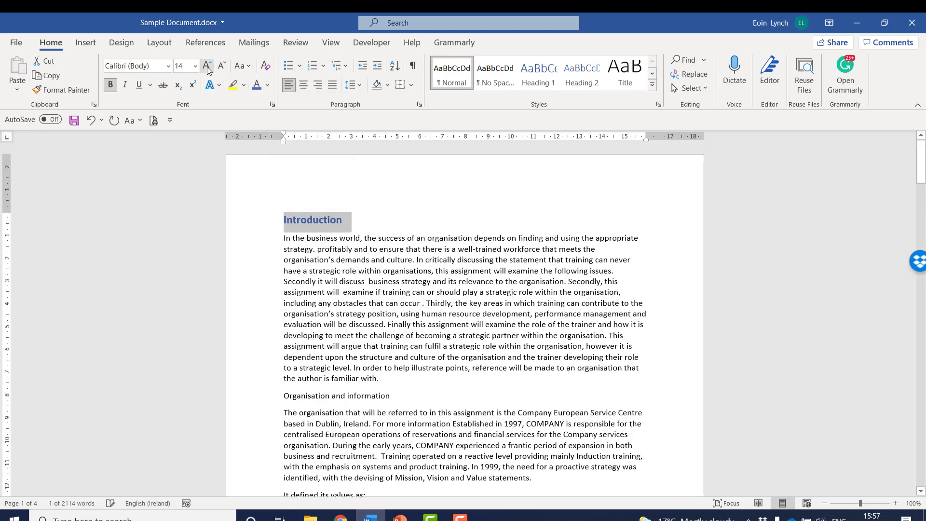
left_click(304, 90)
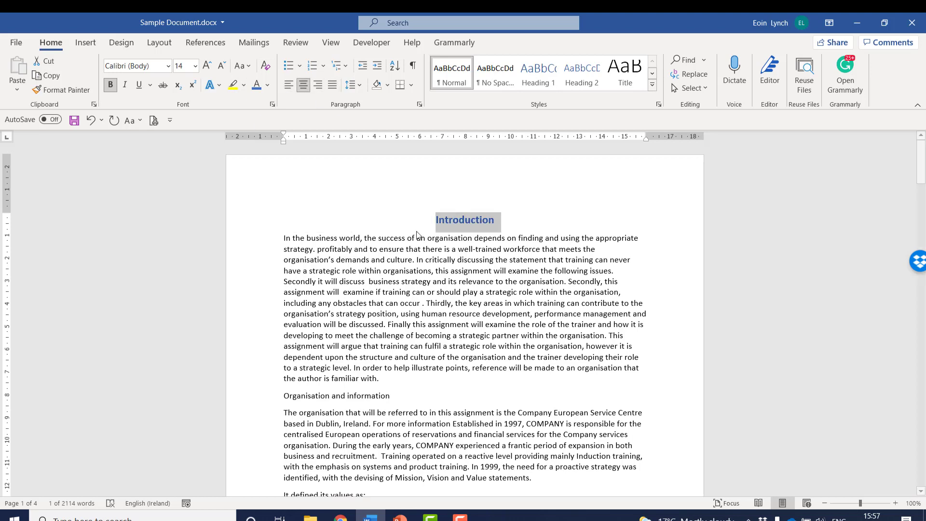
left_click(392, 258)
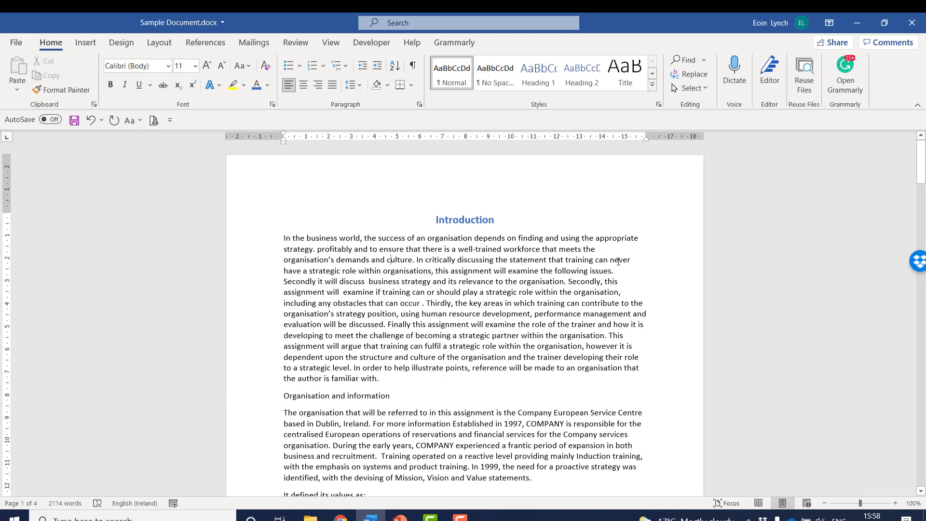
Copy the "Introduction" heading's formatting once onto the "Organisation and information" heading with Format Painter, and undo it.
left_click(246, 228)
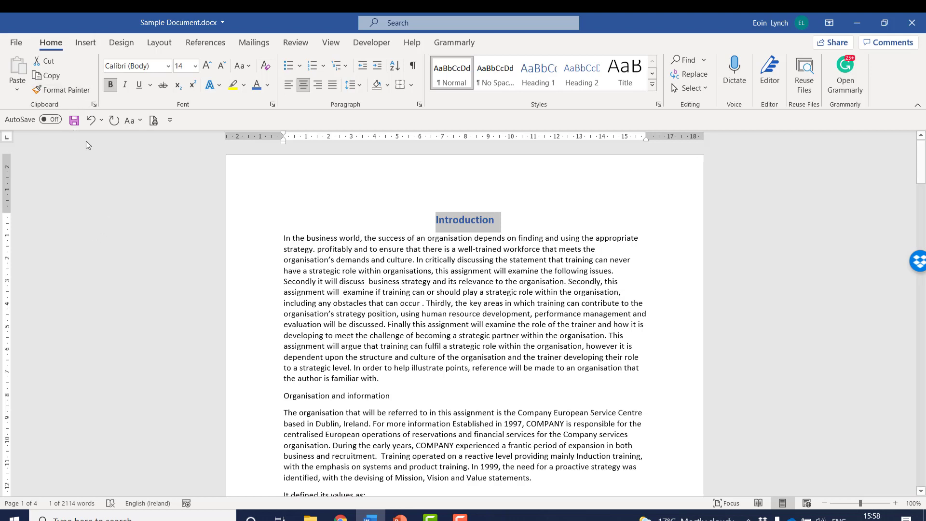
left_click(66, 91)
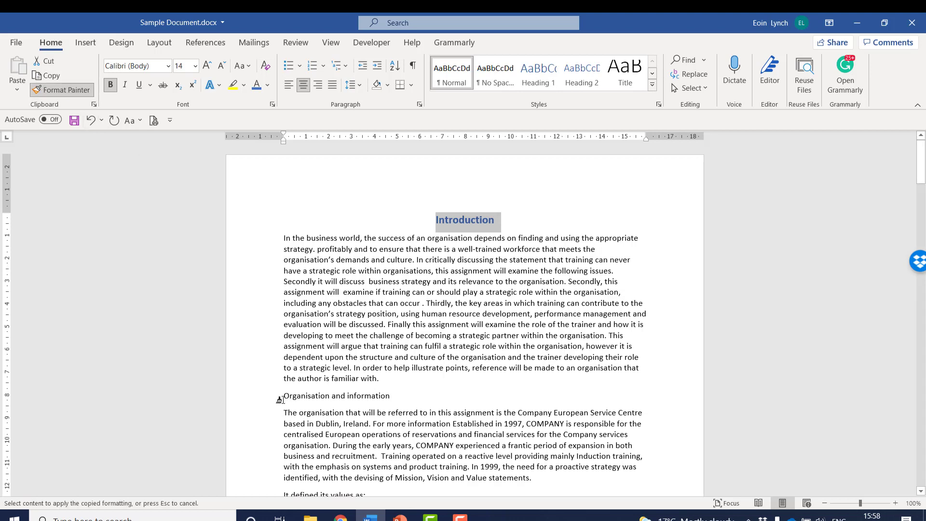
left_click(245, 402)
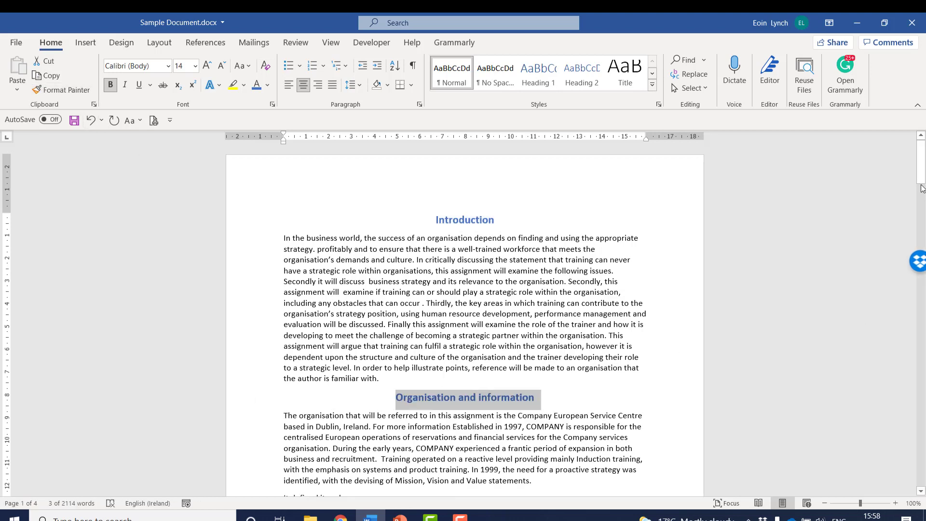
left_click_drag(920, 176, 874, 183)
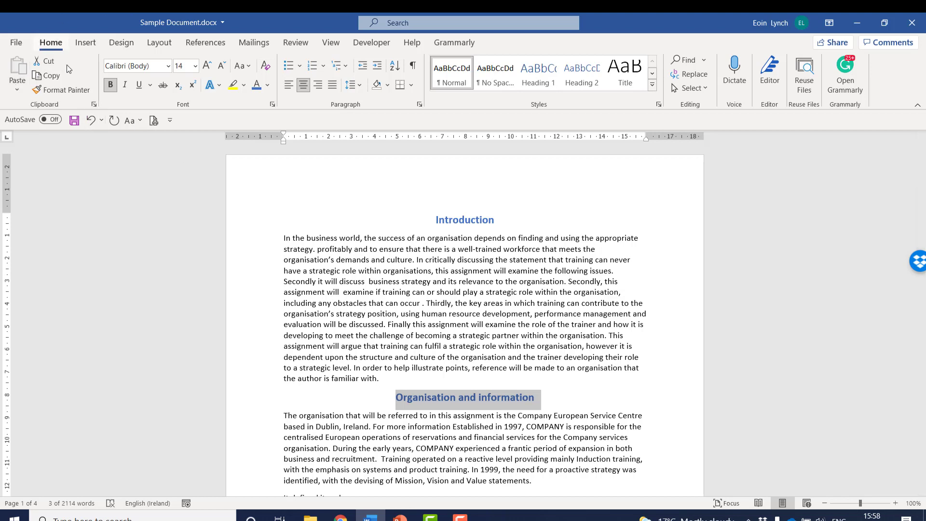
left_click(92, 118)
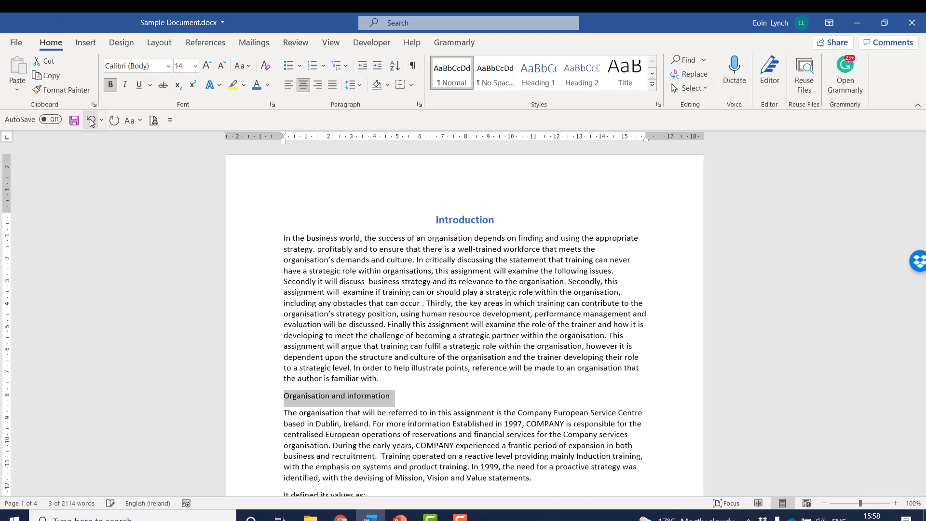
Lock Format Painter on the "Introduction" formatting and apply it to the "Organisation and information", "HR structure" and "Learning and organisation" headings.
left_click(255, 224)
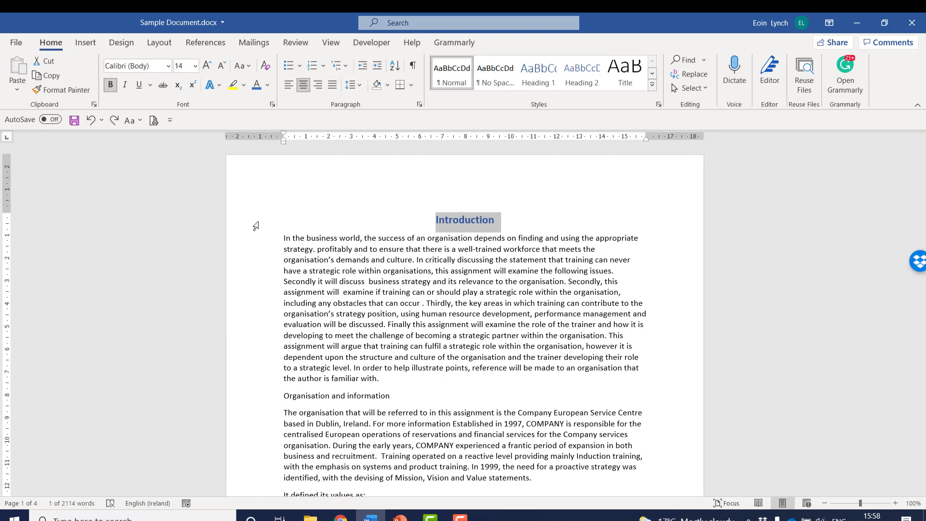
double_click(70, 93)
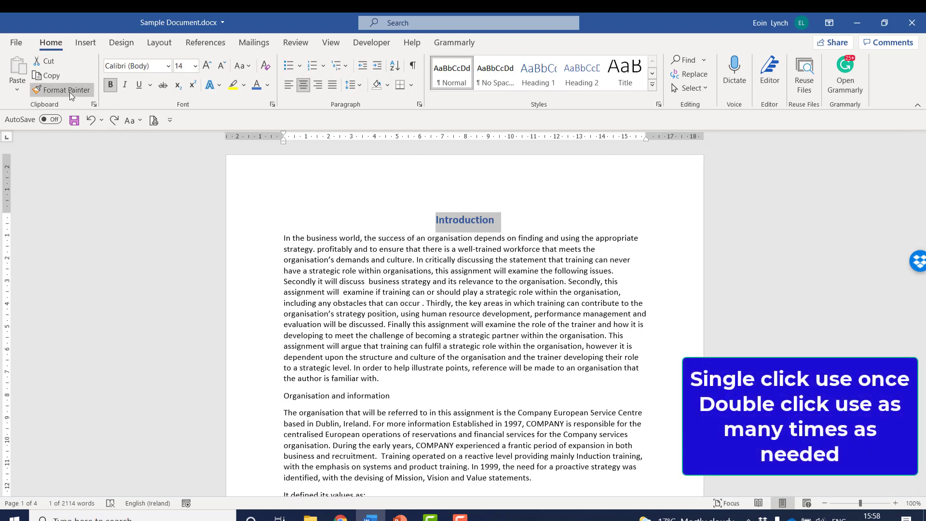
left_click(256, 399)
scroll(923, 205, "down", 9)
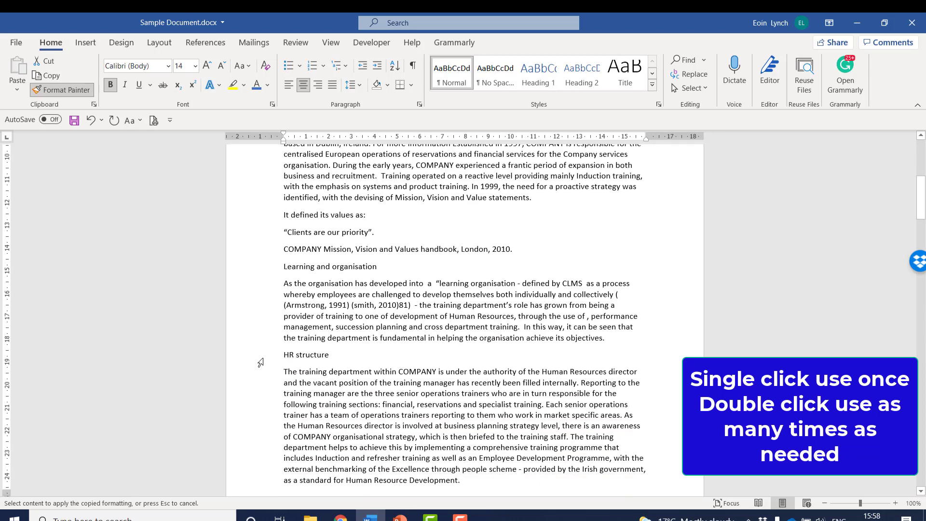
left_click(267, 357)
left_click(257, 270)
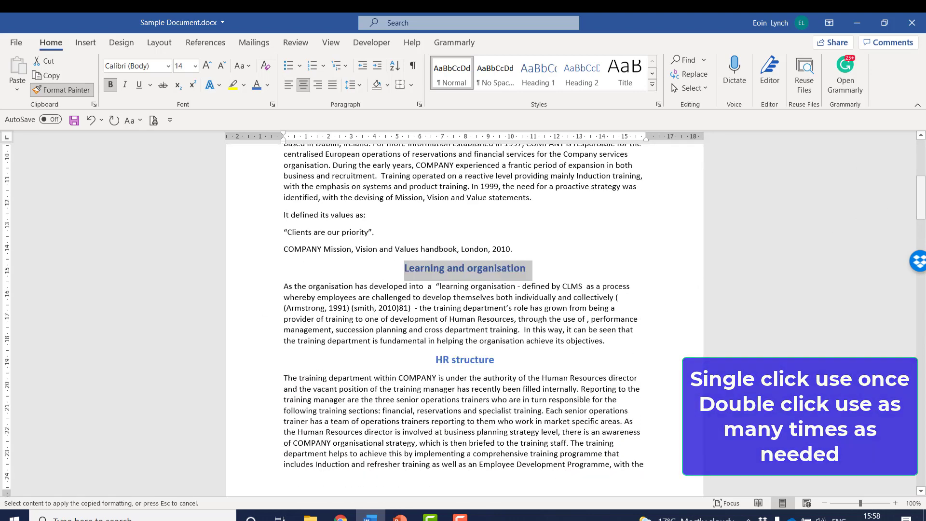
Apply the copied formatting to the "Academic definition", "Strategic position" and "Strategy" headings, and turn Format Painter off.
scroll(569, 221, "down", 12)
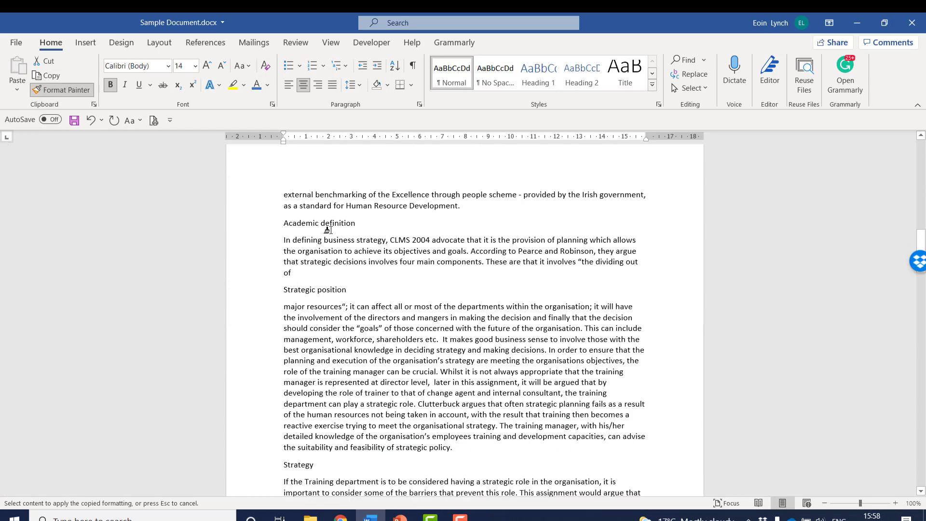
left_click(253, 225)
left_click(255, 297)
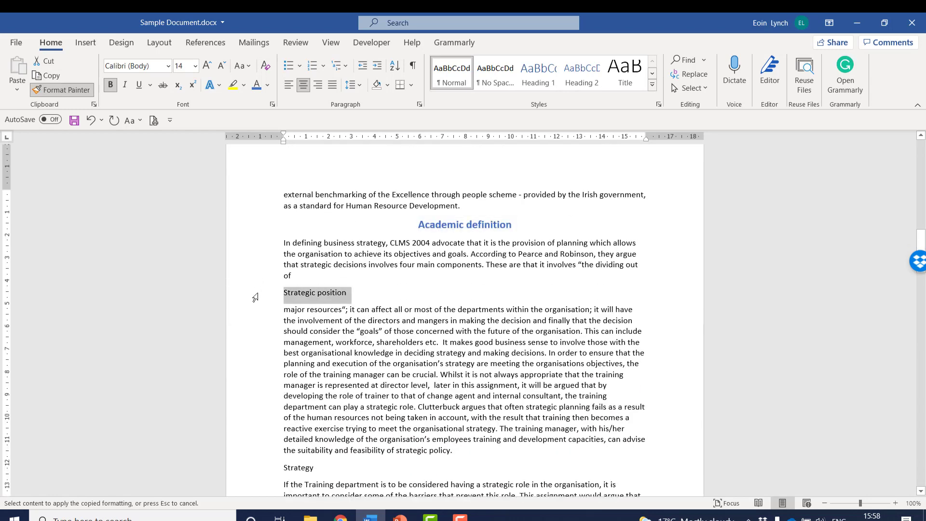
left_click(256, 472)
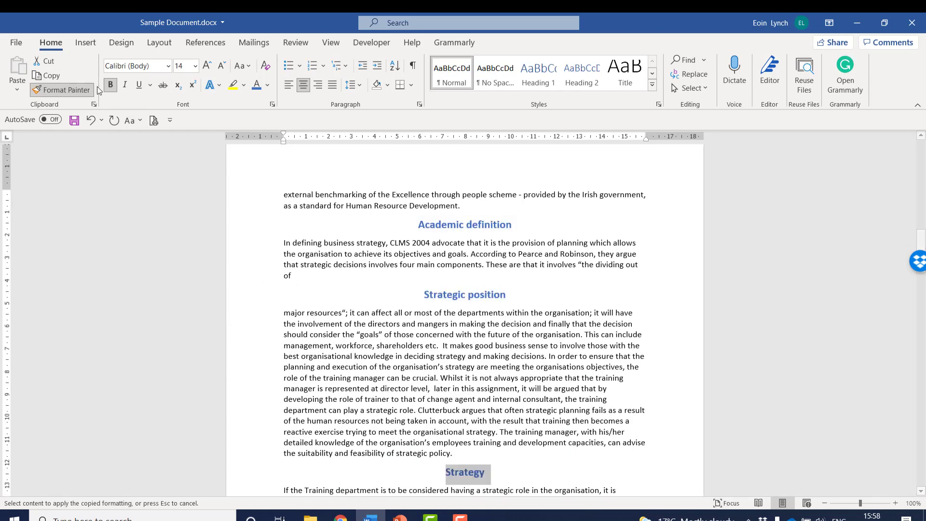
left_click(74, 88)
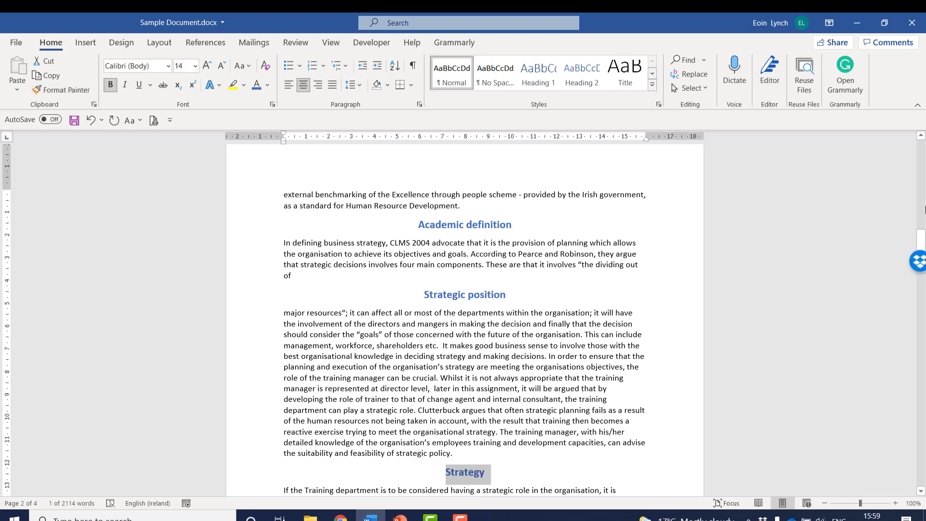
Return to the start of the document and open Find and Replace for a replacement with its additional search options expanded.
left_click_drag(923, 244, 917, 120)
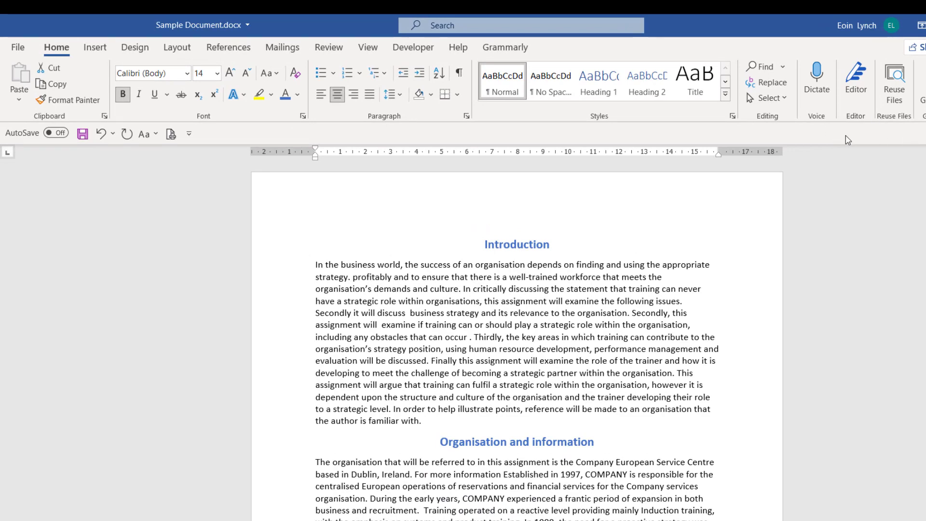
left_click(770, 84)
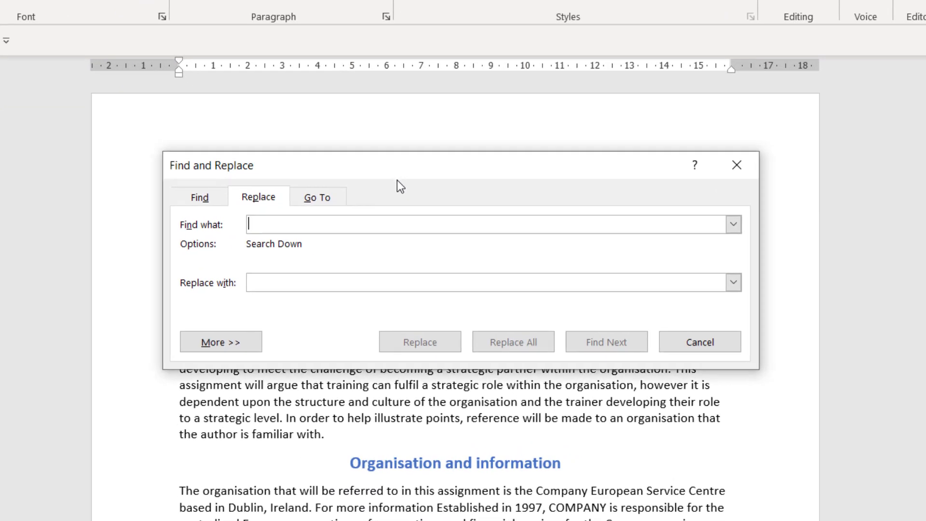
left_click_drag(397, 180, 384, 187)
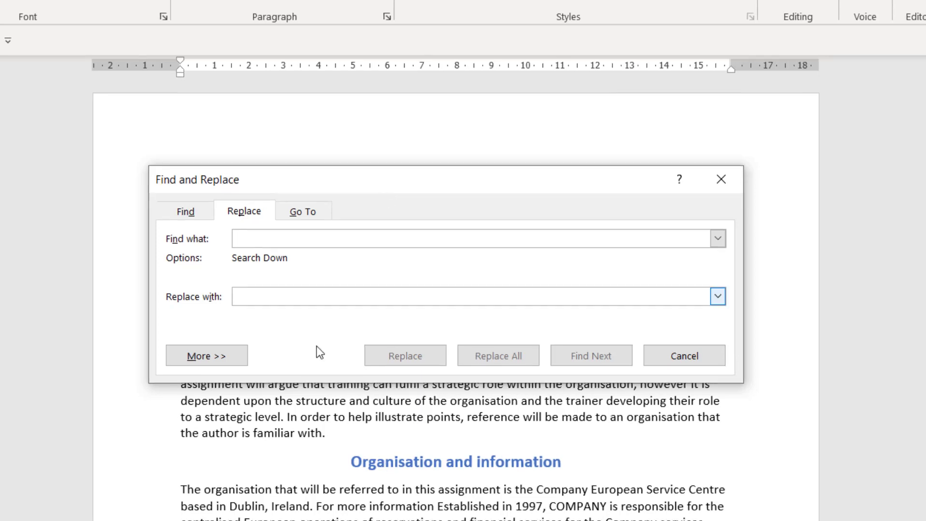
left_click(205, 358)
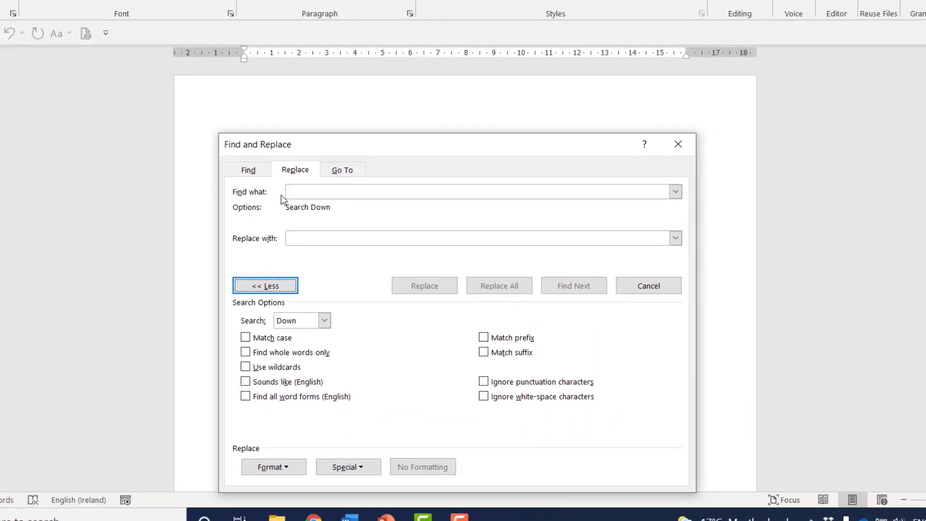
Set the search format to the font colour Dark Blue, and clear that formatting again.
left_click(312, 191)
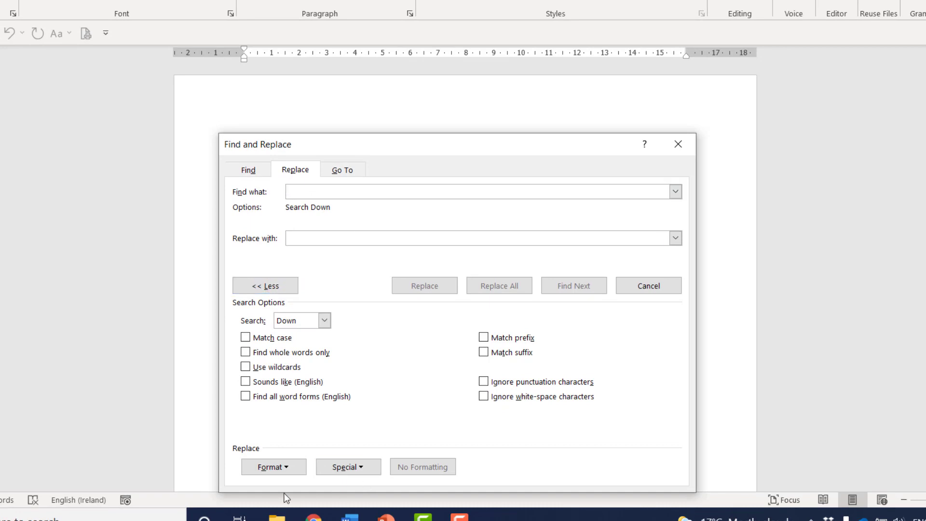
left_click(271, 471)
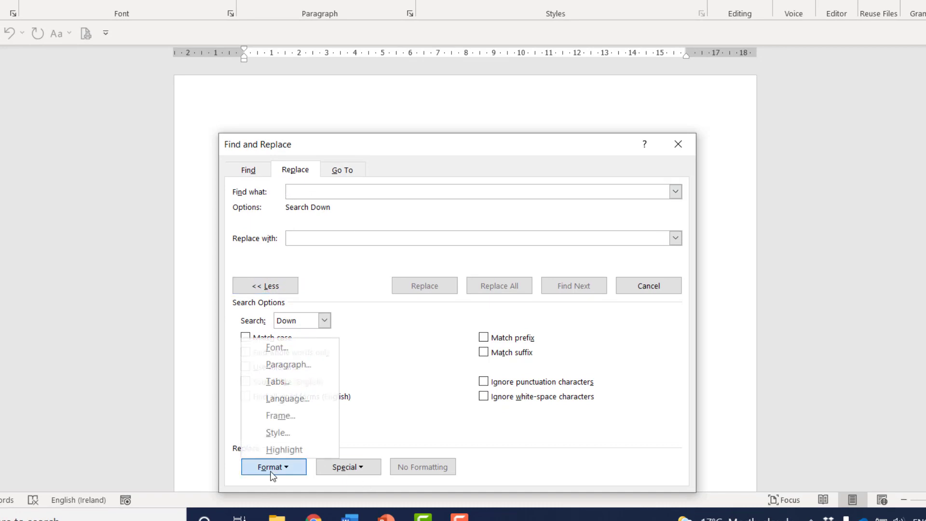
left_click(286, 349)
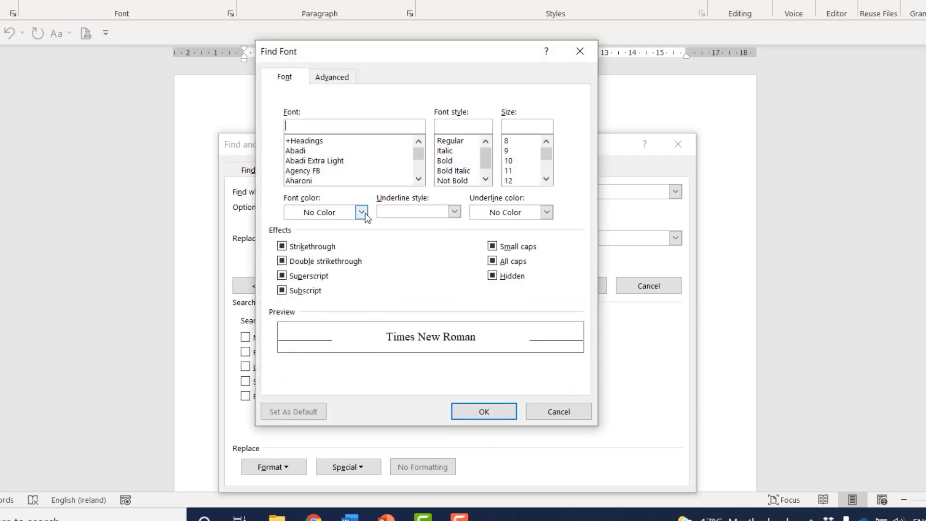
left_click(361, 212)
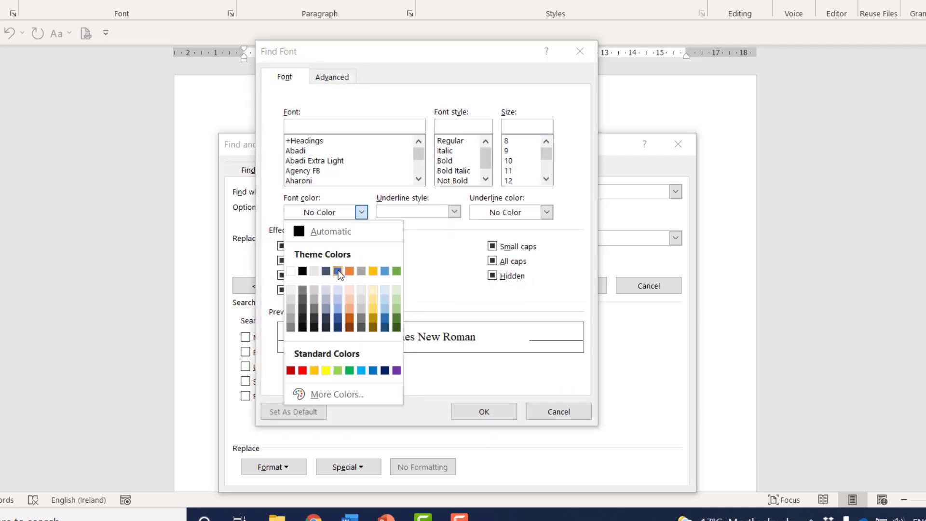
left_click(385, 371)
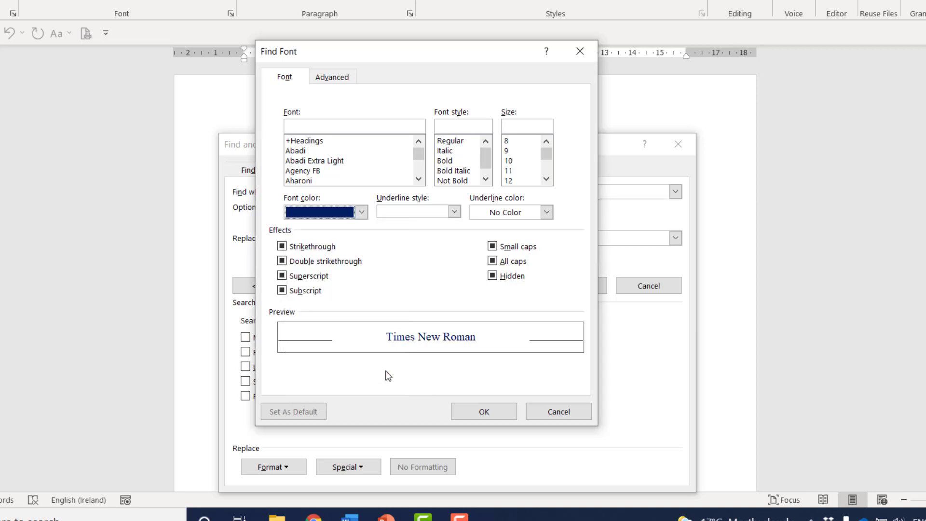
left_click(476, 416)
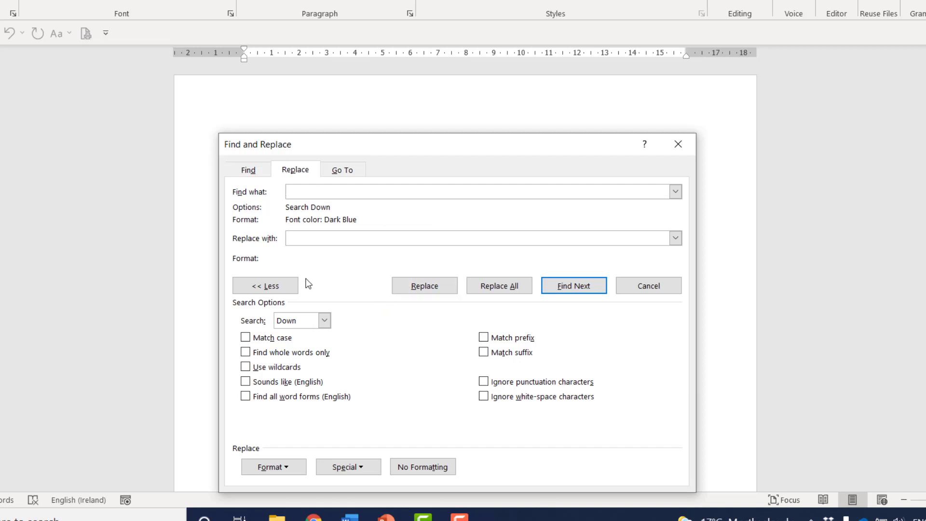
left_click(428, 466)
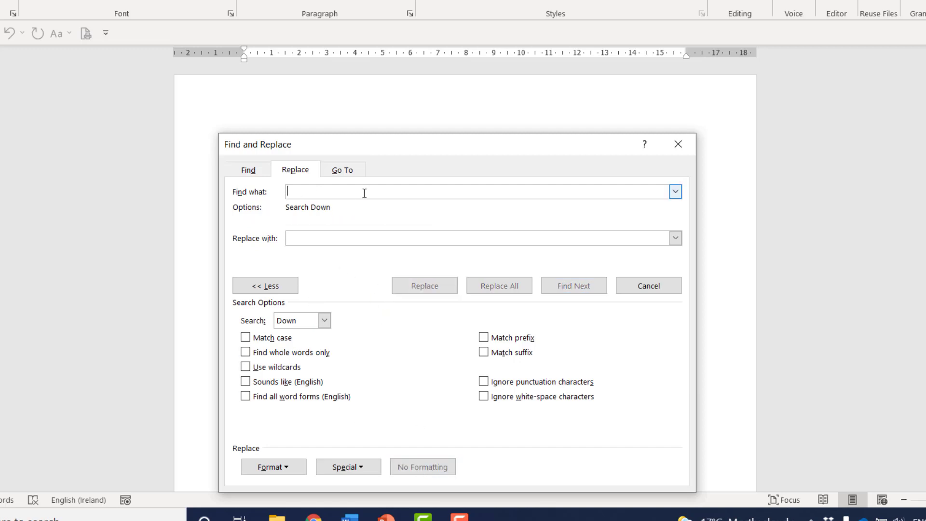
Set the font colour to search for to the theme blue used by the headings, leaving the search text empty.
left_click(323, 190)
left_click(273, 468)
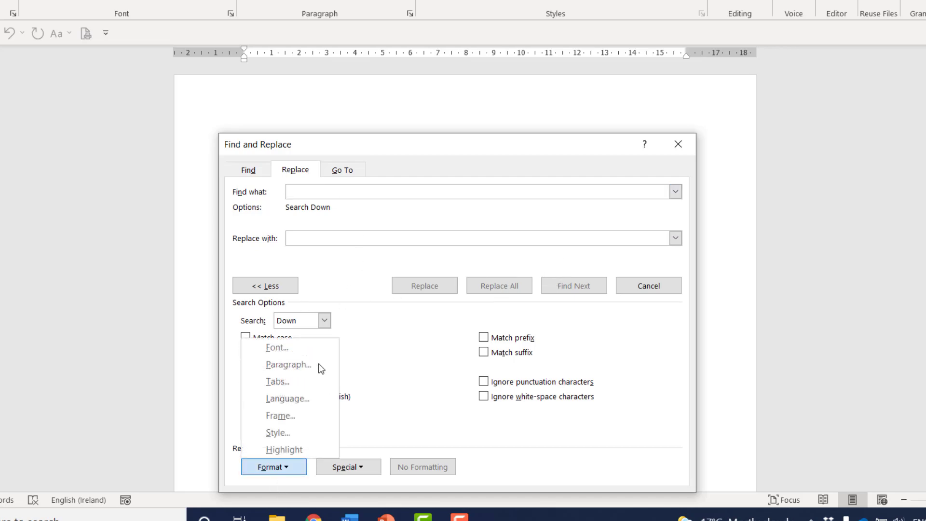
left_click(289, 347)
left_click(361, 212)
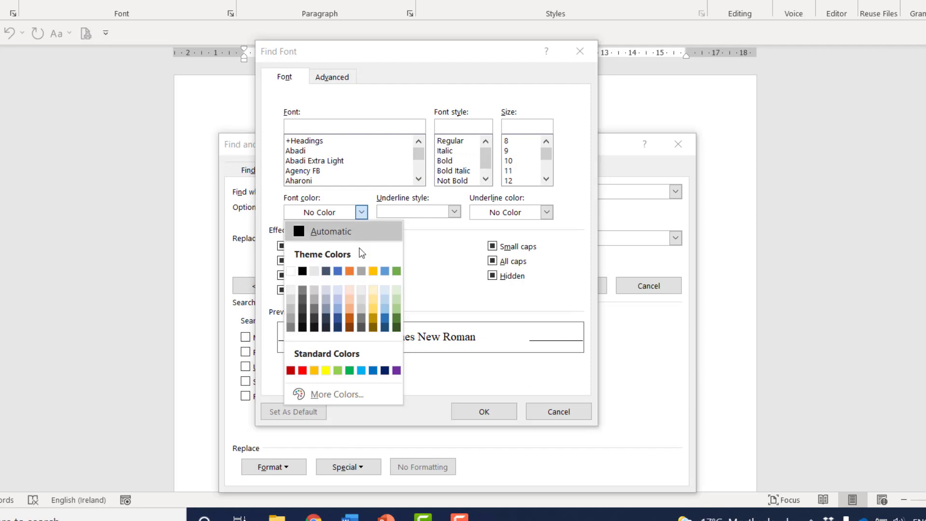
left_click(338, 271)
left_click(477, 413)
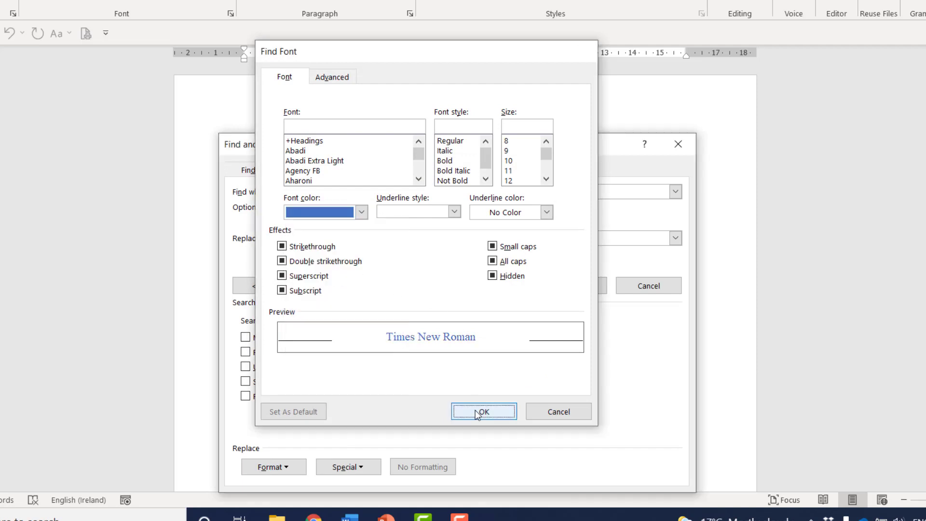
Set the replacement format to the theme font colour Text 2 (dark blue-grey), leaving the replacement text empty.
left_click(319, 238)
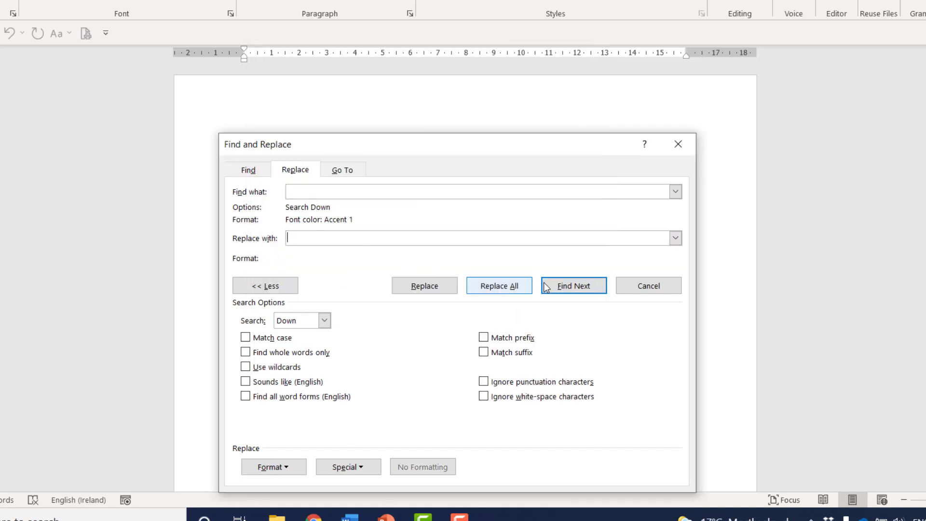
left_click(273, 467)
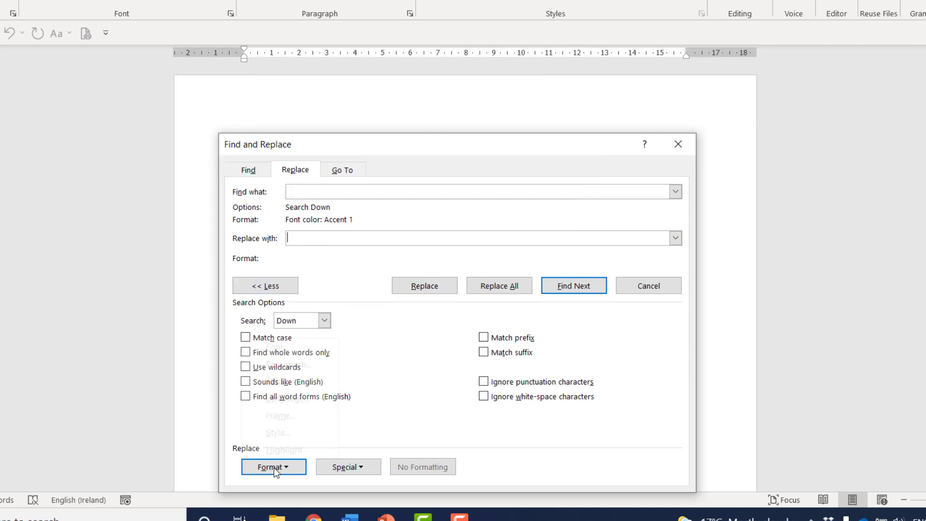
left_click(285, 345)
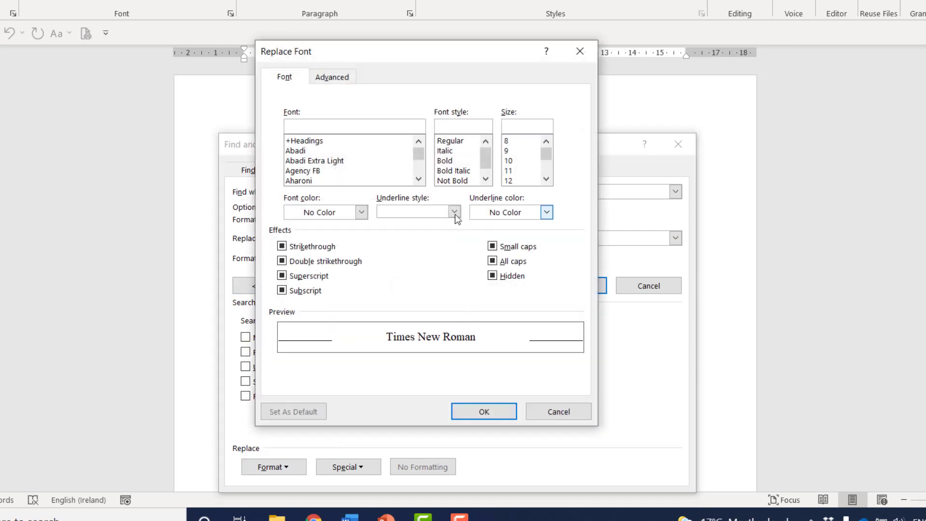
left_click(361, 212)
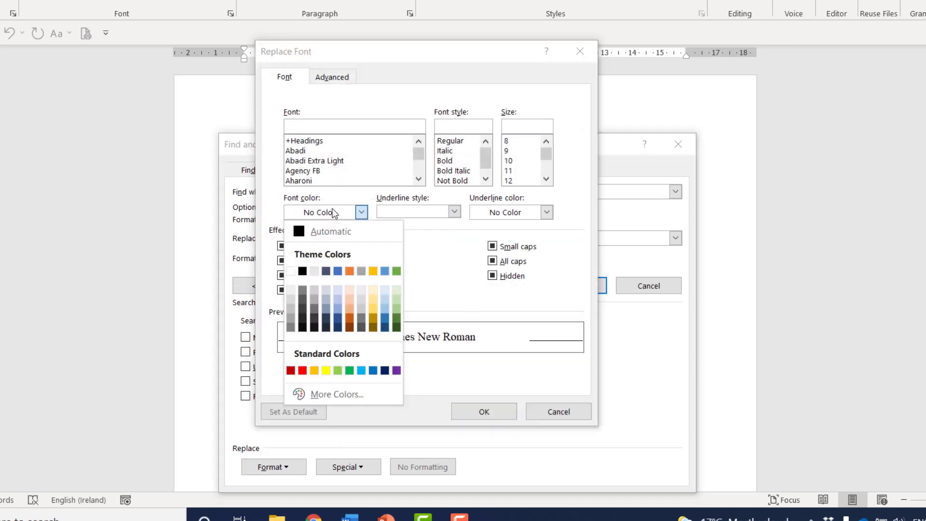
left_click(327, 271)
left_click(489, 412)
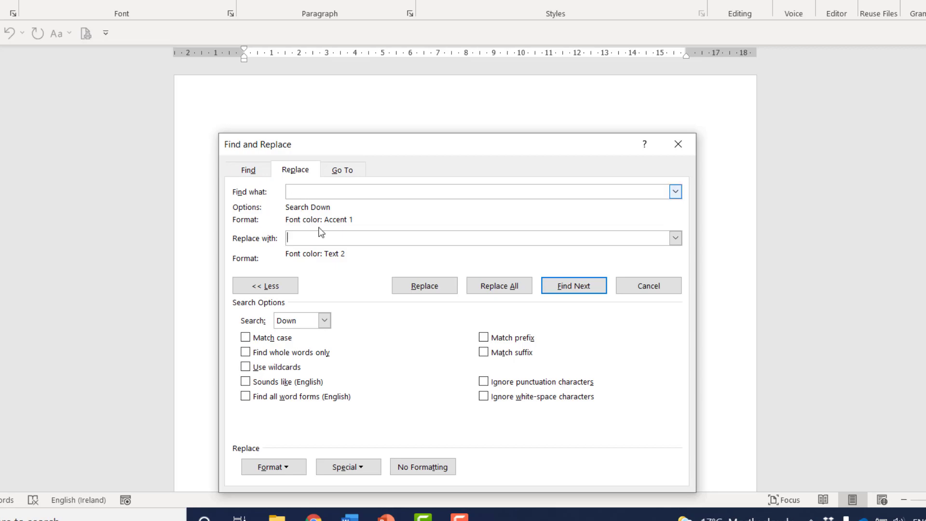
Replace the heading colour throughout the document, continuing the search from the beginning, and return to the document start.
left_click(503, 287)
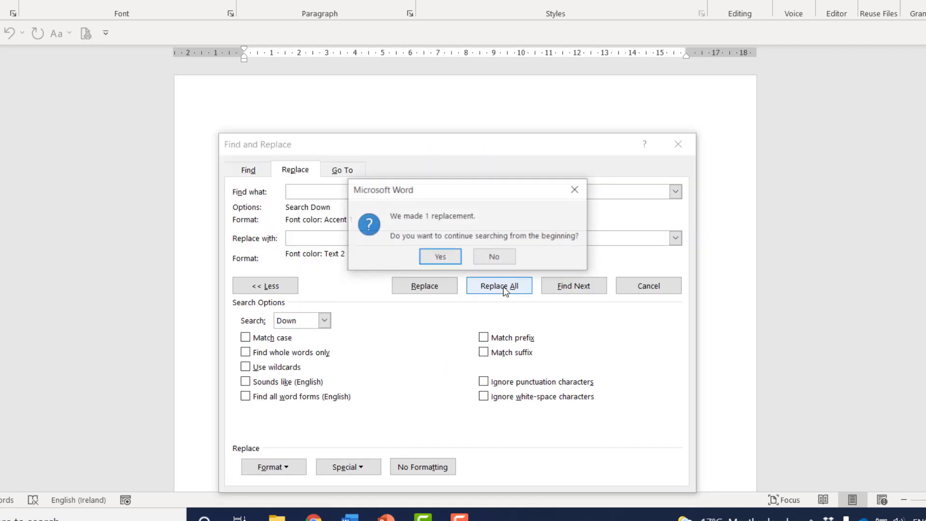
left_click(439, 259)
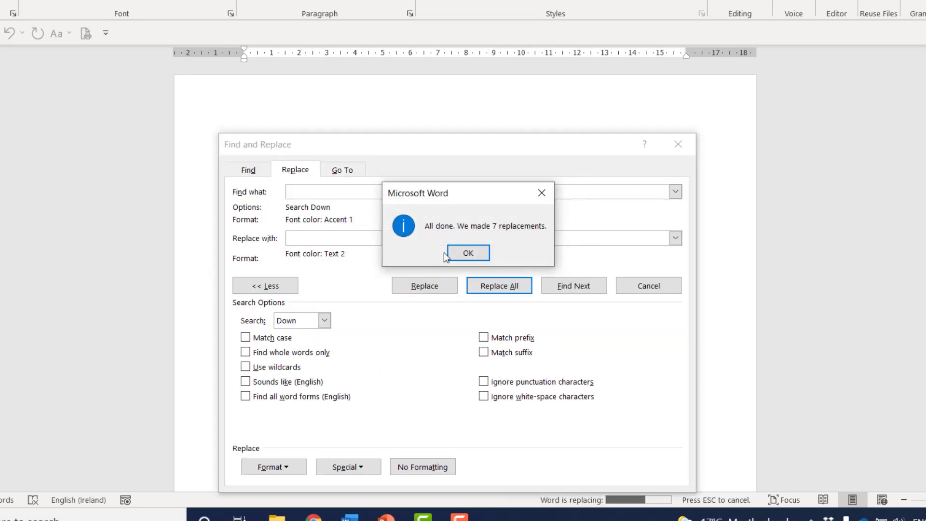
left_click(469, 253)
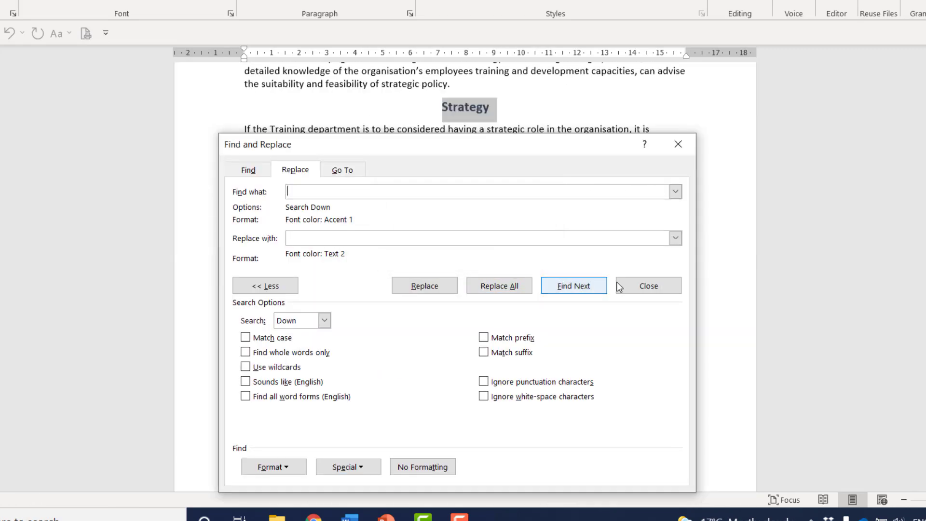
left_click(655, 290)
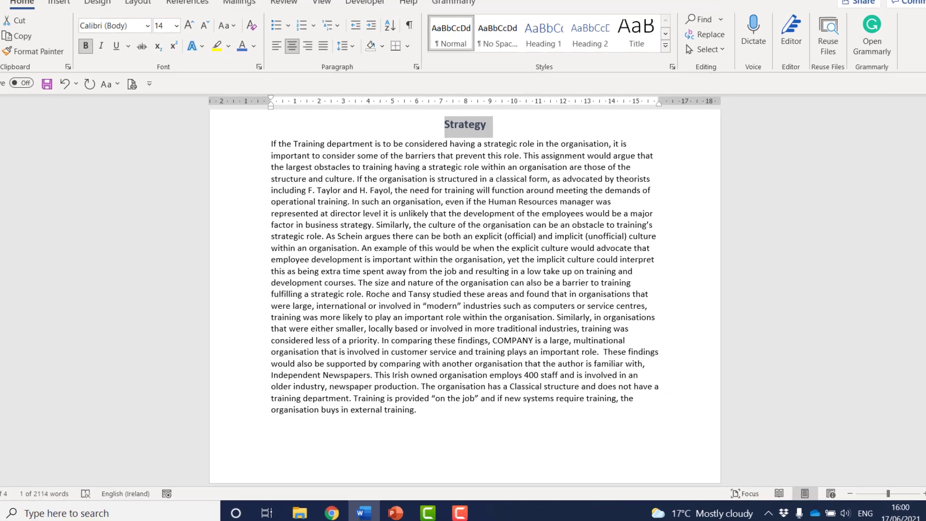
left_click_drag(923, 296, 922, 145)
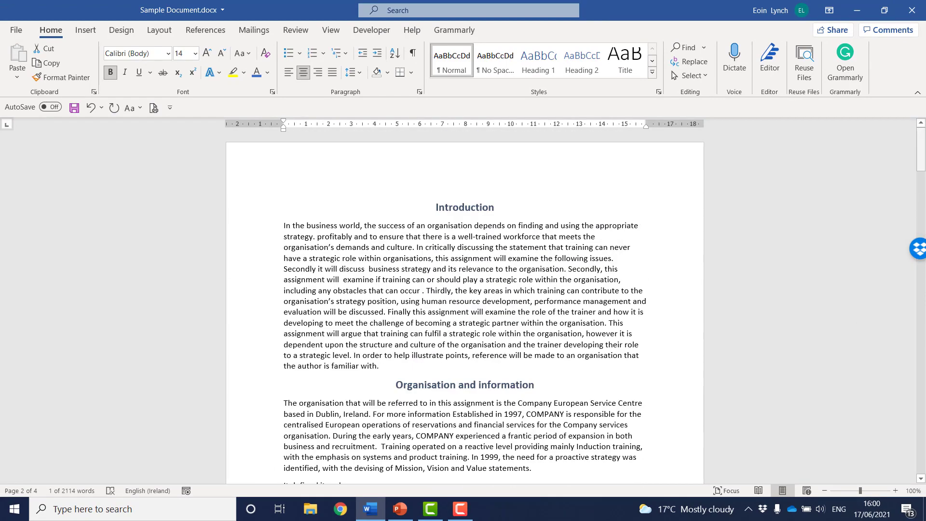
Open the font settings from the Introduction's body text and choose Arial as the font.
left_click(298, 235)
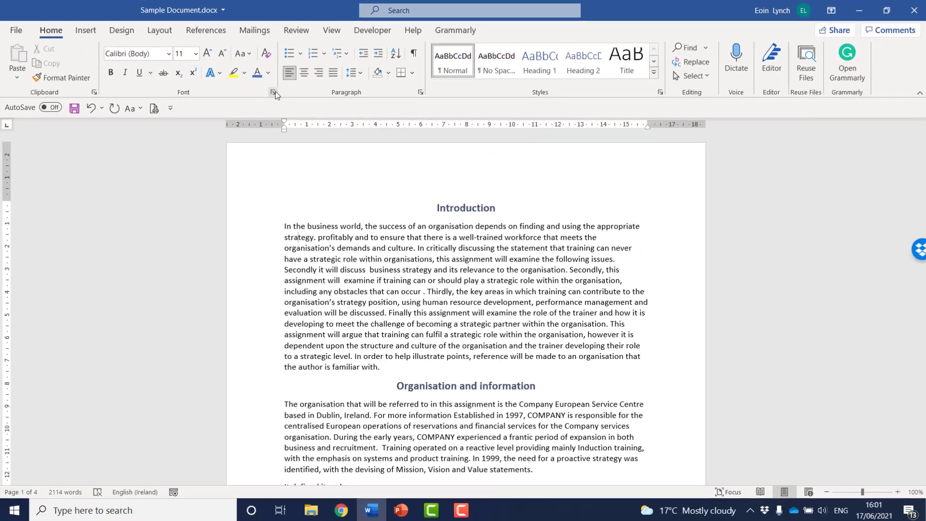
left_click(577, 250)
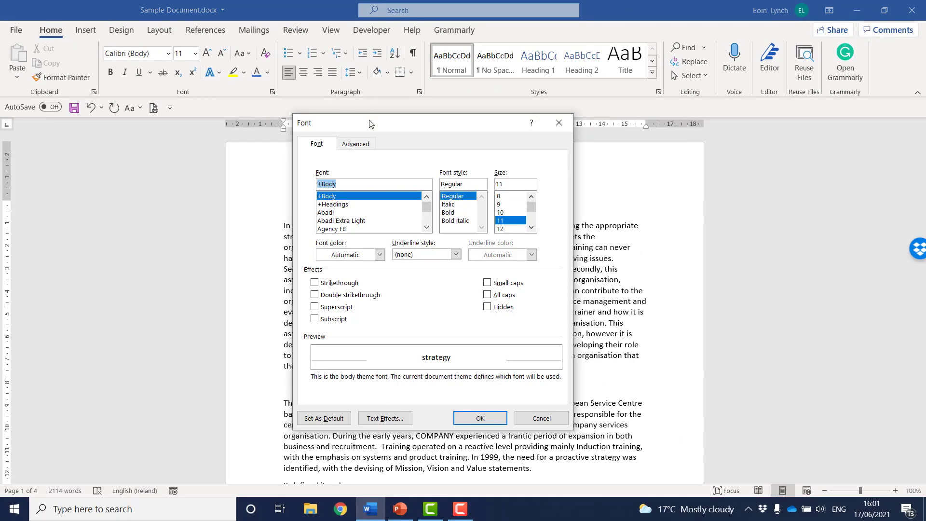
left_click_drag(371, 128, 382, 117)
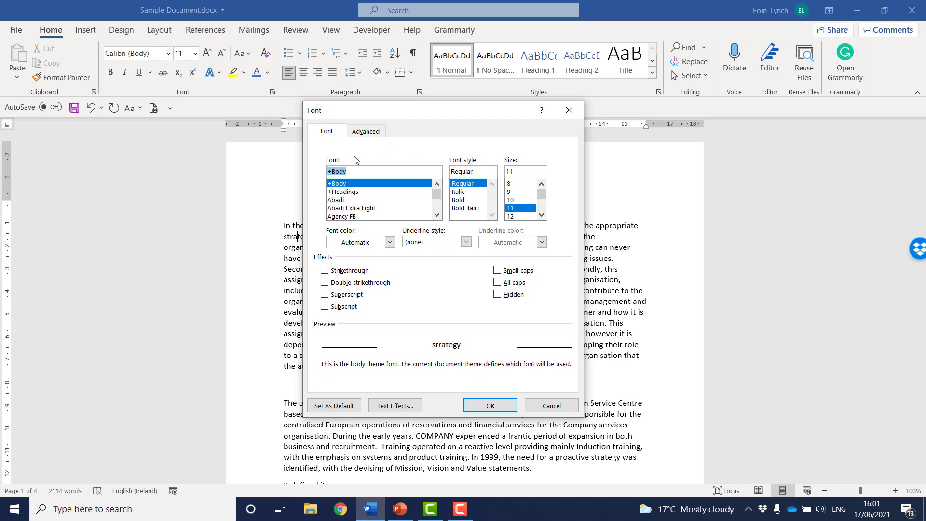
left_click(436, 215)
left_click(436, 215)
left_click(437, 215)
left_click(437, 215)
left_click(436, 215)
left_click(437, 215)
left_click(437, 215)
left_click(437, 216)
left_click(437, 215)
left_click(437, 215)
left_click(437, 216)
left_click(437, 215)
left_click(436, 215)
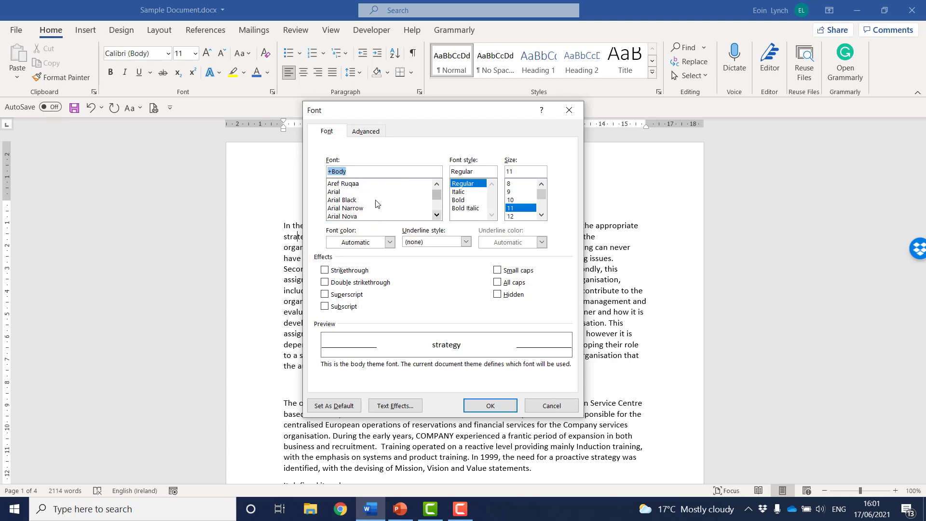
left_click(333, 192)
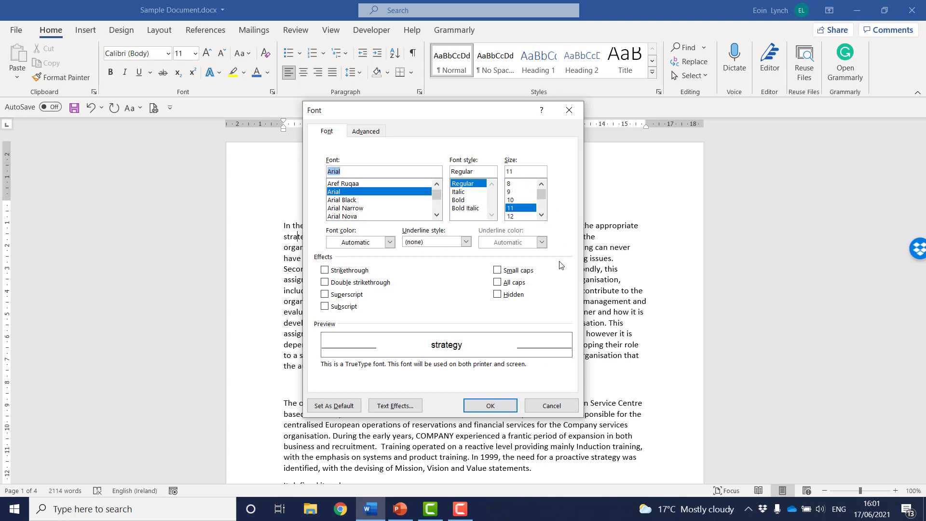
Bring up the scope choice for making Arial, 11 pt the default font, and cancel both dialogs.
left_click(333, 405)
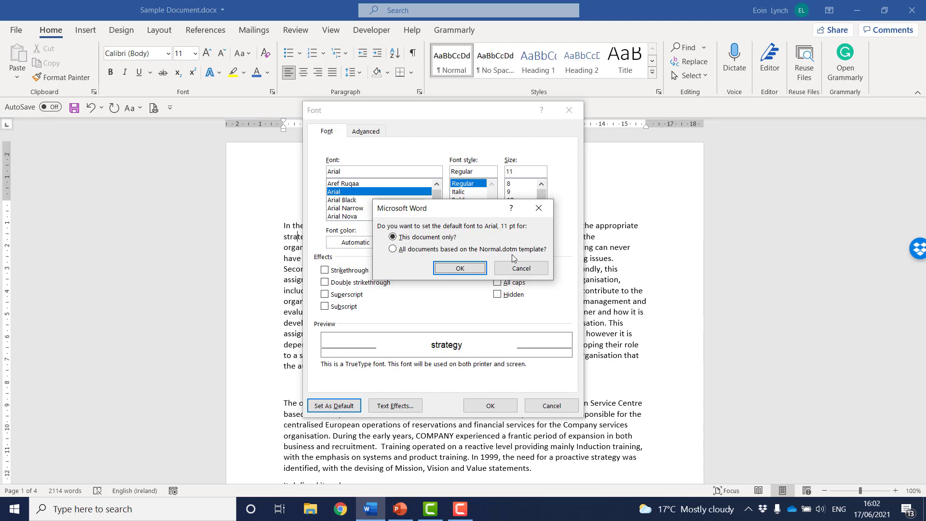
left_click(523, 269)
left_click(551, 408)
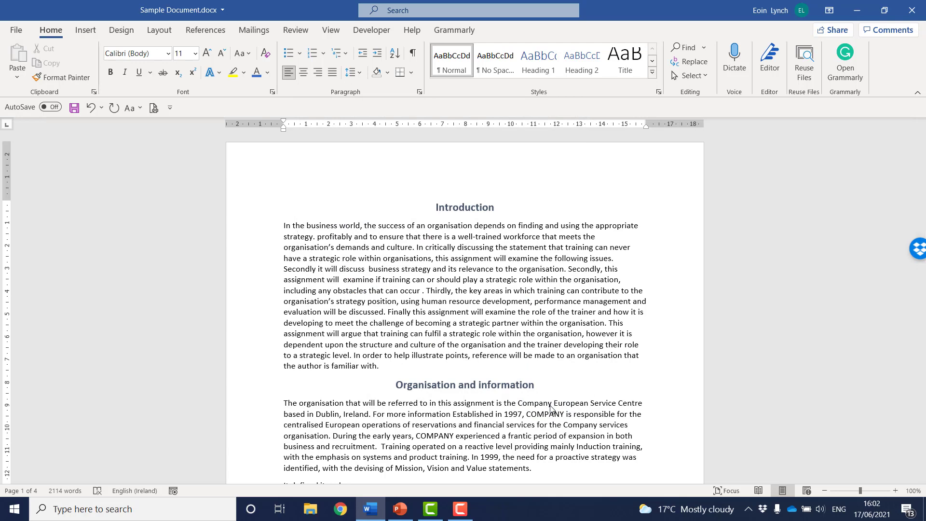
Create a new blank document and enter the text "THE QUICK BROWN FOX" in capitals.
key("ctrl+n")
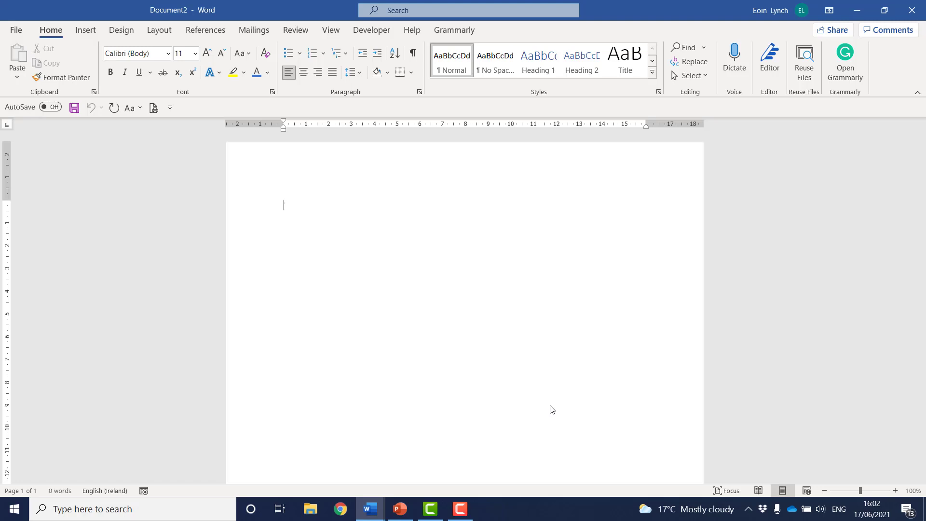
type("tHE")
key("BackSpace")
key("BackSpace")
key("BackSpace")
type("THE QUICK BROWN FOX")
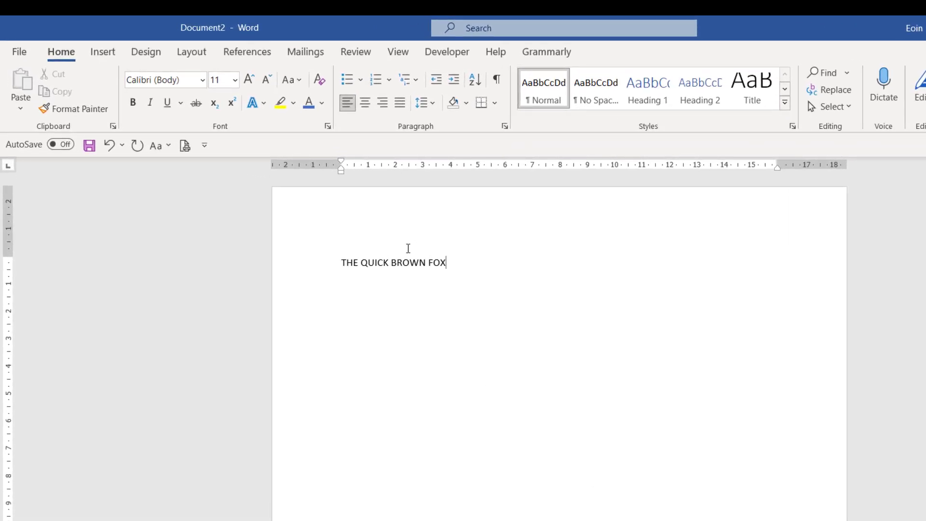
Change the line "THE QUICK BROWN FOX" to sentence case and deselect it.
left_click(296, 271)
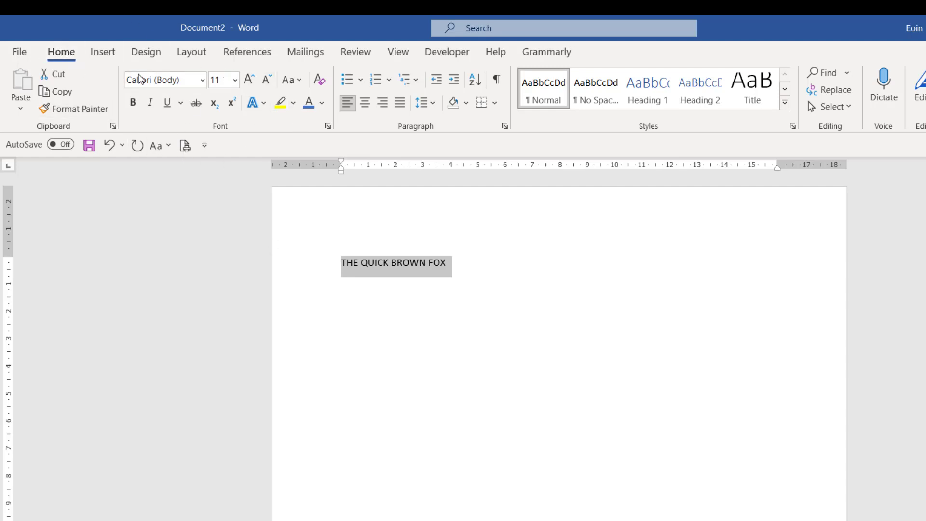
left_click(289, 82)
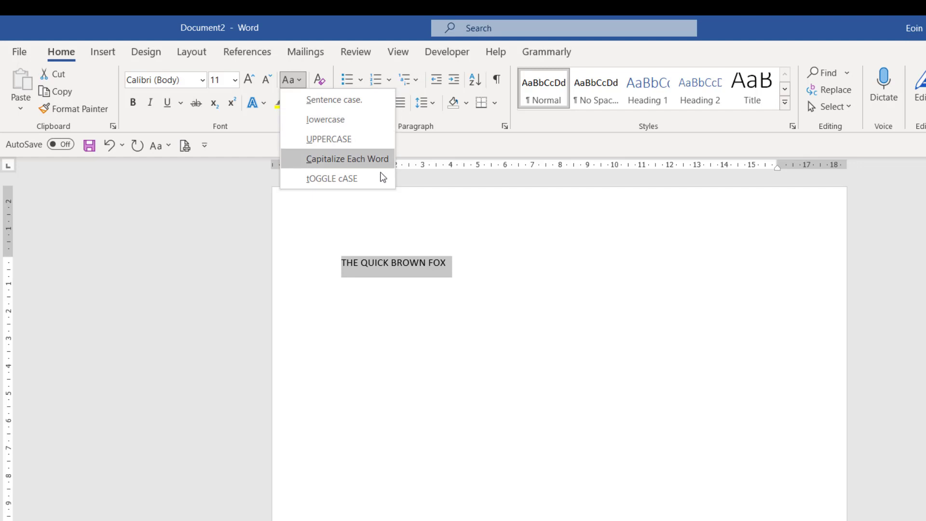
left_click(316, 104)
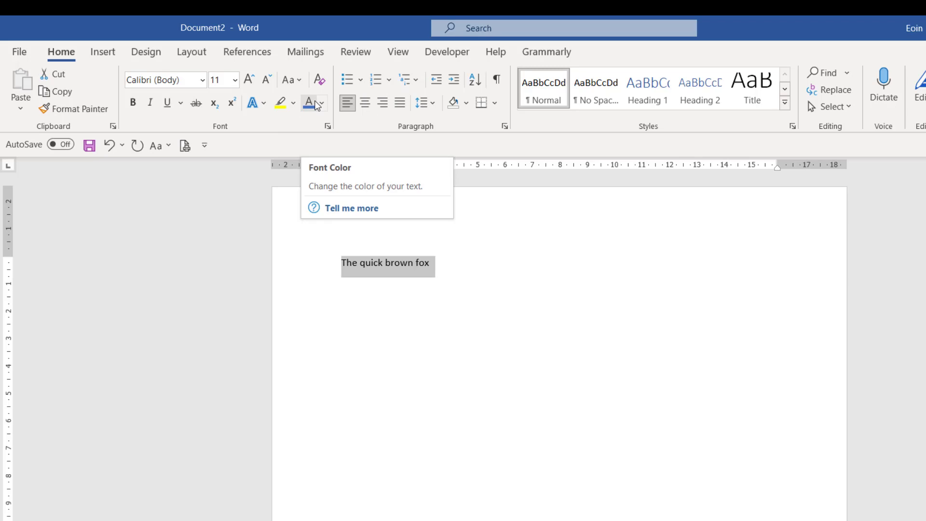
left_click(447, 275)
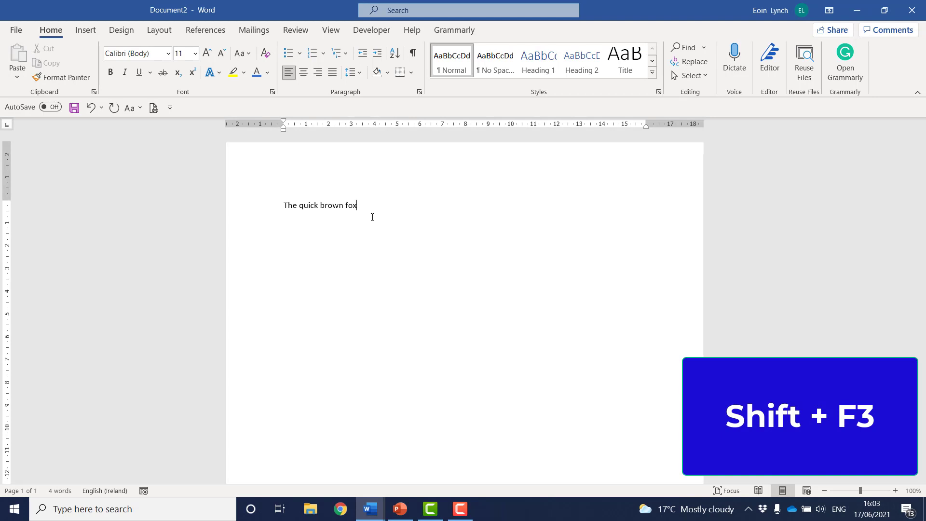
View the change-case options once more and close the practice document without saving it.
left_click(247, 55)
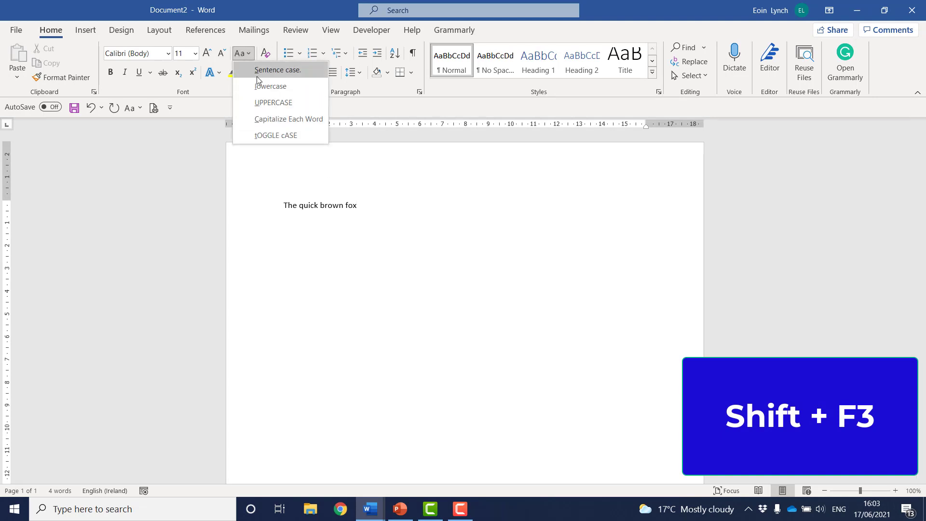
left_click(413, 213)
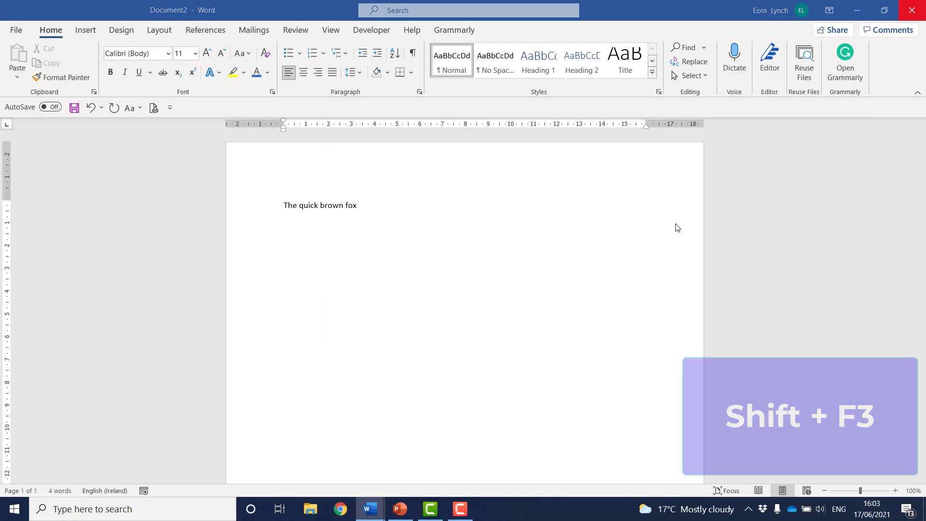
left_click(520, 321)
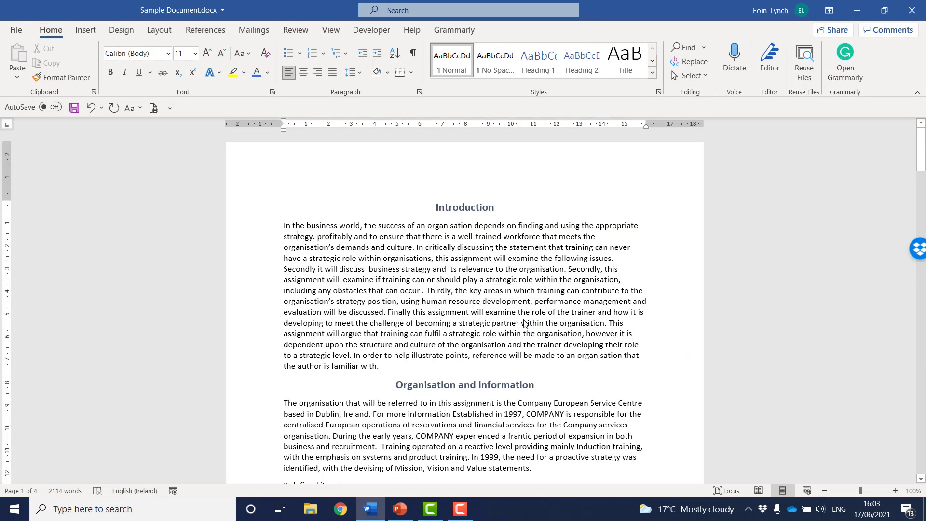
Insert a page break directly before the "HR structure" heading in the sample document.
left_click_drag(922, 149, 924, 187)
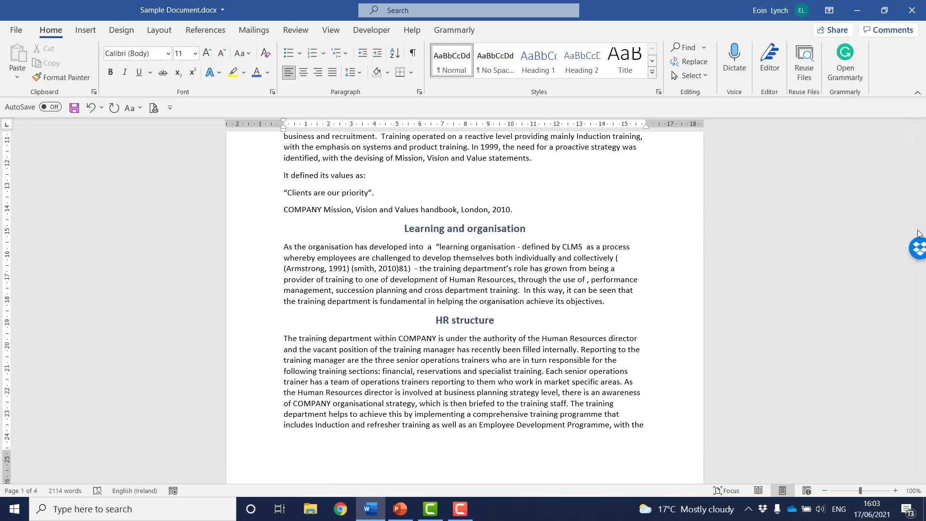
left_click_drag(924, 188, 924, 211)
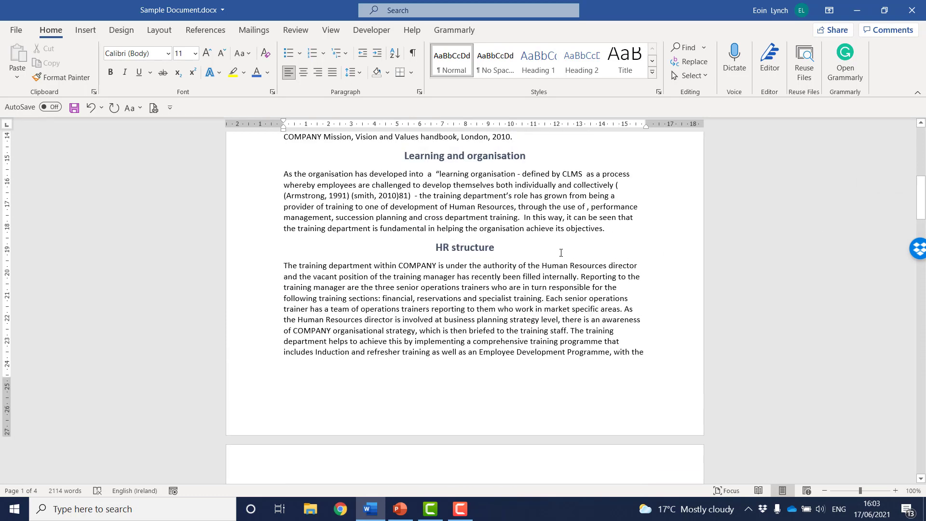
left_click(427, 247)
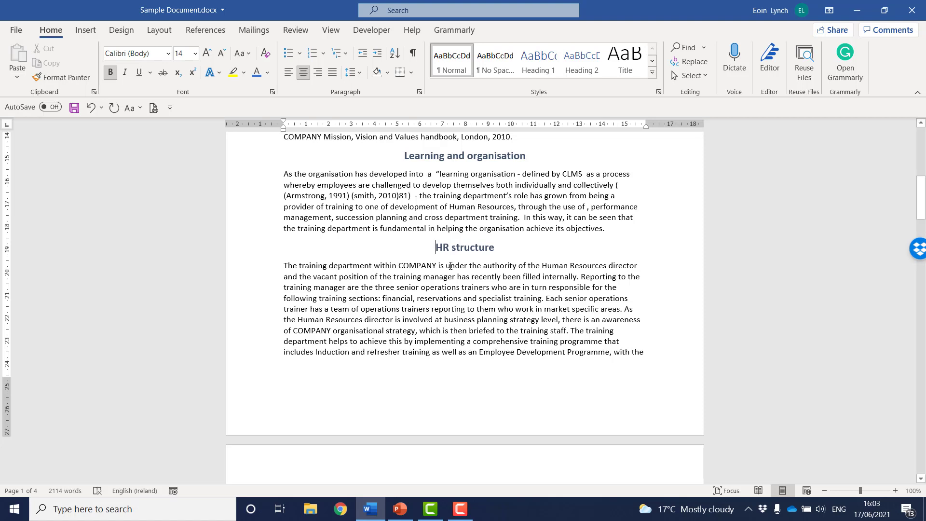
left_click(93, 31)
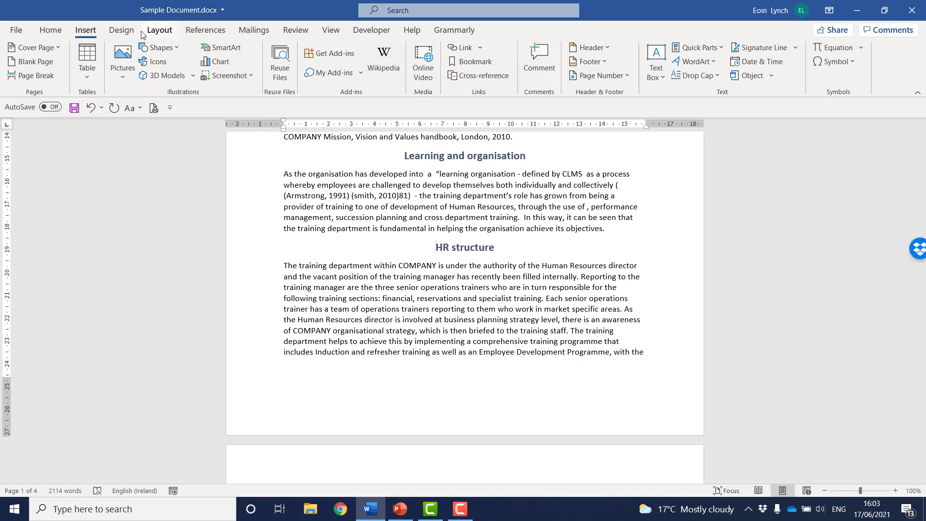
left_click(153, 30)
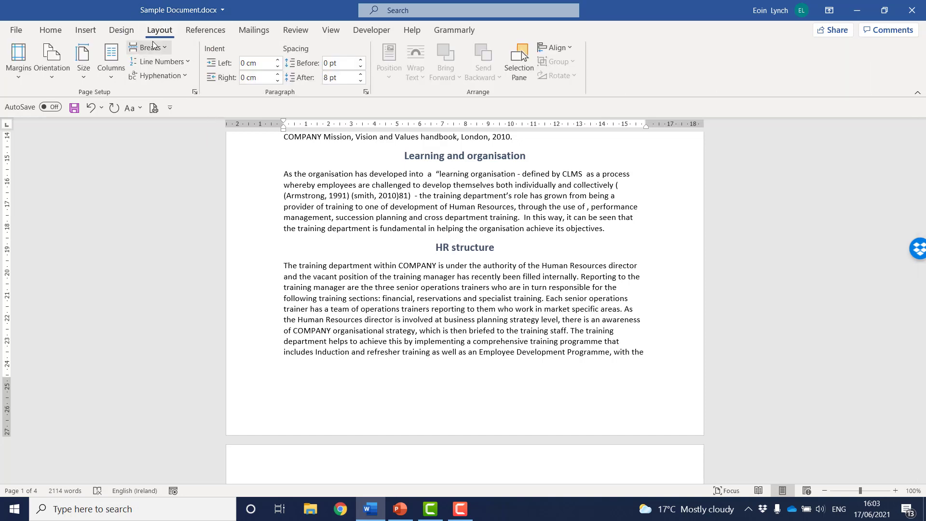
left_click(153, 47)
left_click(162, 33)
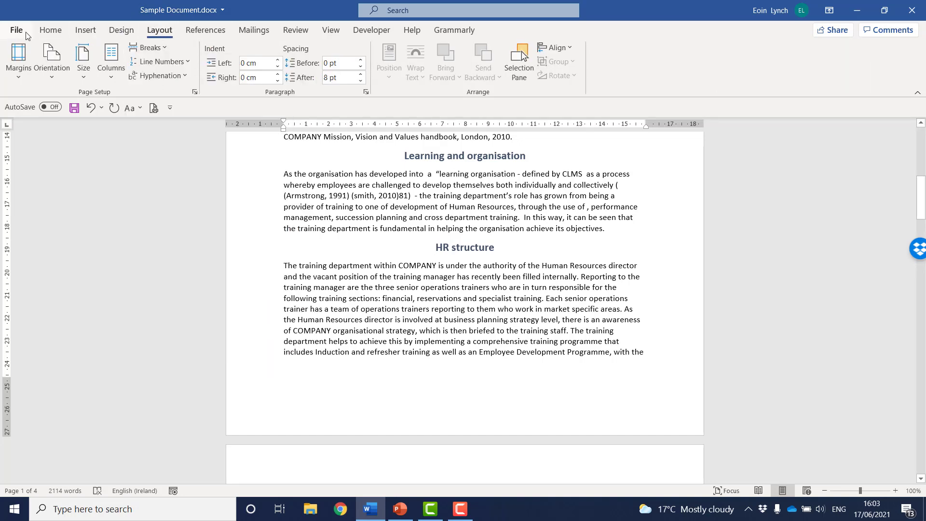
left_click(45, 32)
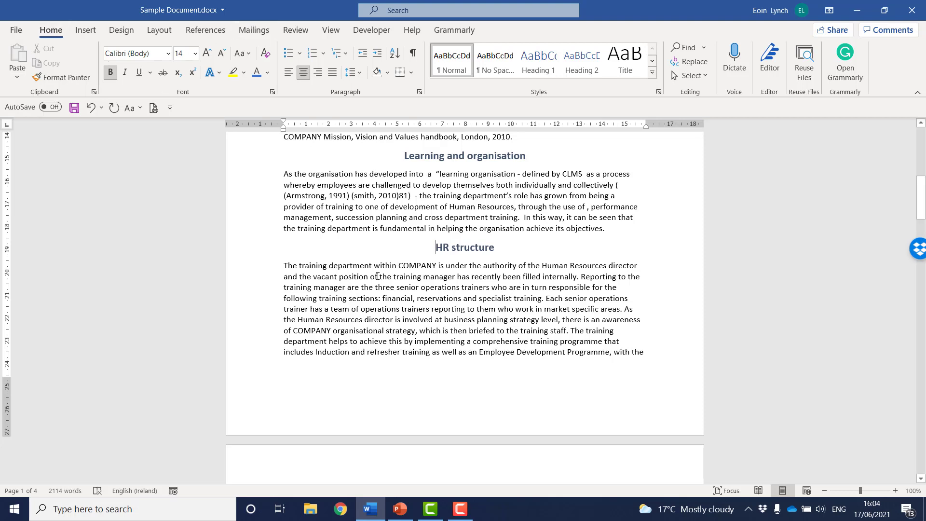
key("ctrl+Return")
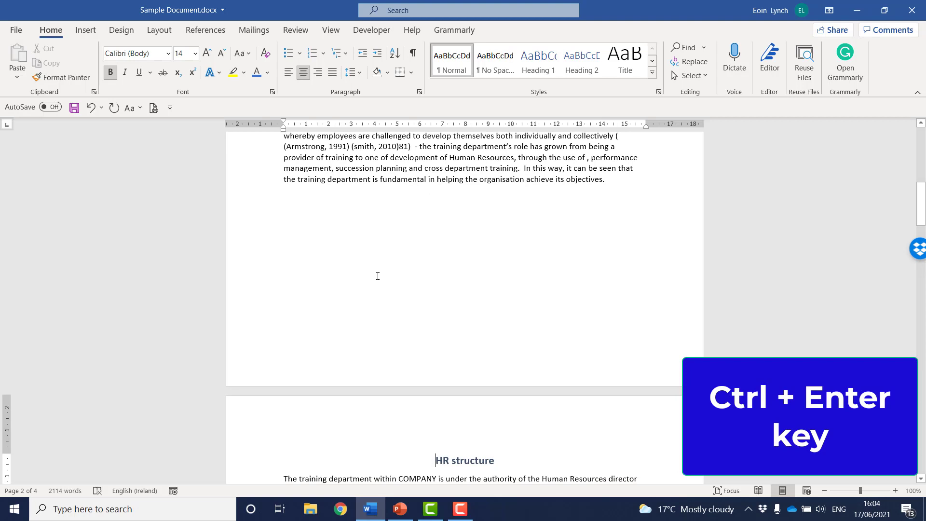
left_click_drag(921, 198, 921, 447)
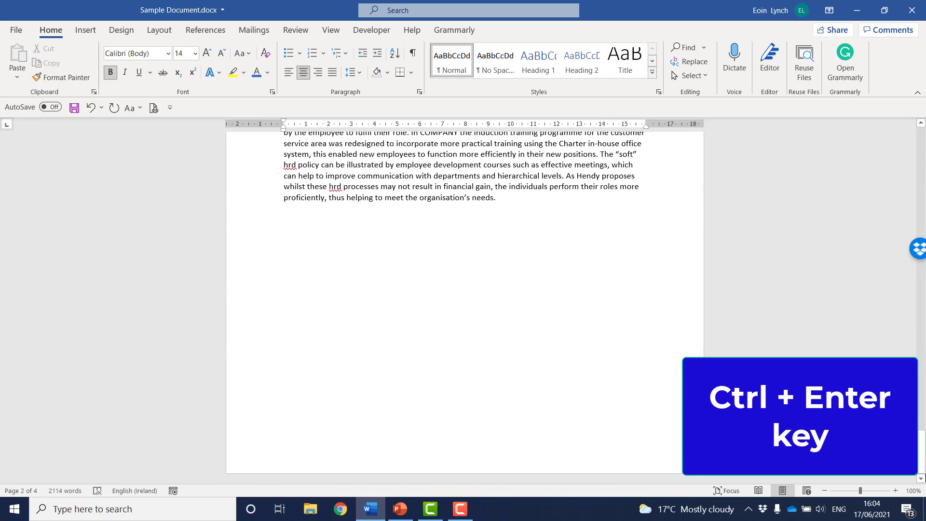
Insert a page break after the last paragraph at the end of the sample document.
left_click(306, 250)
key("ctrl+z")
left_click(513, 200)
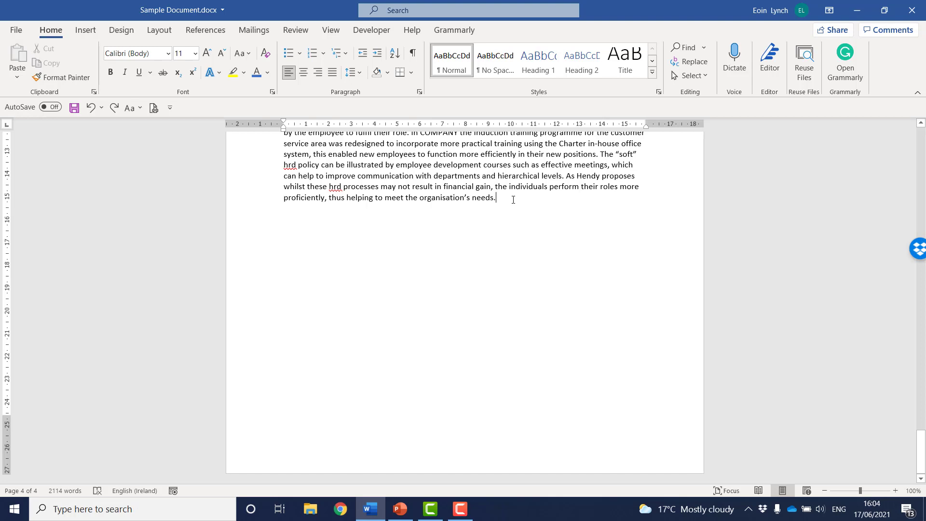
key("ctrl+Return")
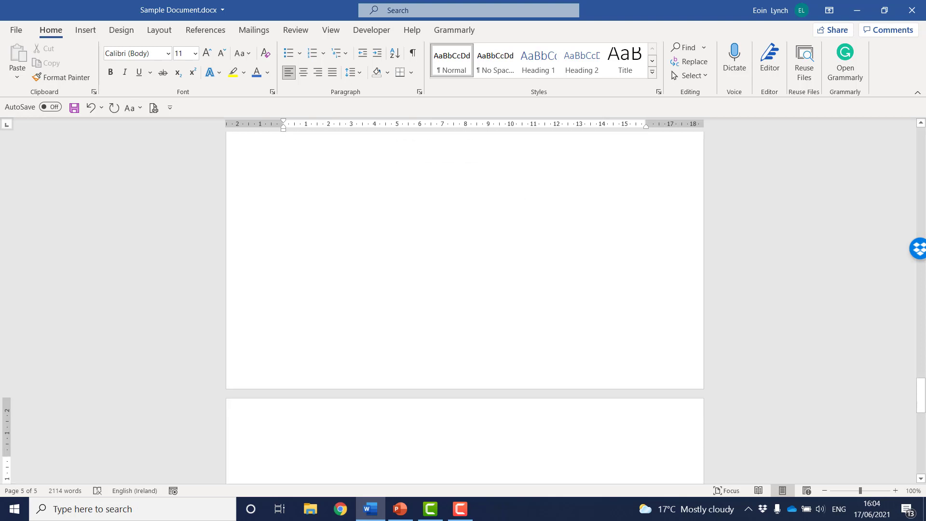
scroll(468, 341, "down", 5)
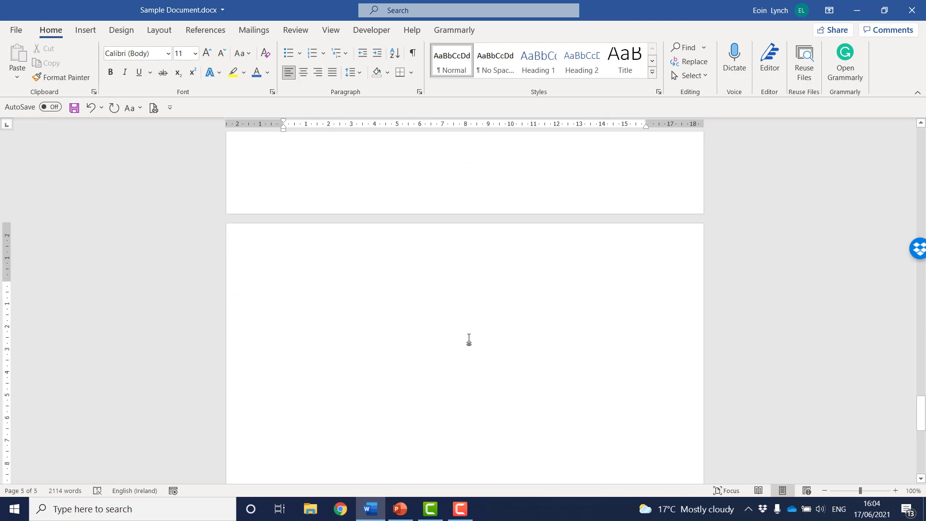
left_click(269, 275)
left_click(285, 288)
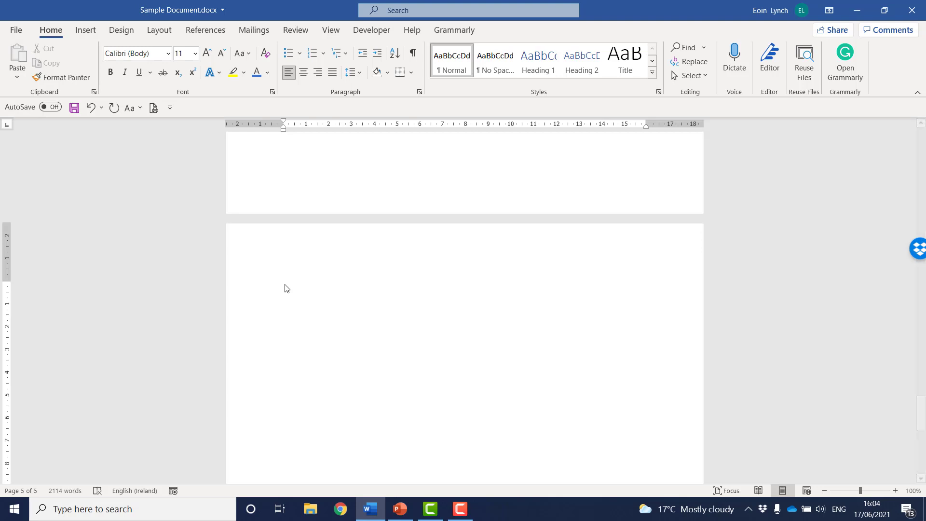
Insert a screen clipping of the desktop's Recycle Bin icon on the blank last page and delete the picture again.
left_click(75, 29)
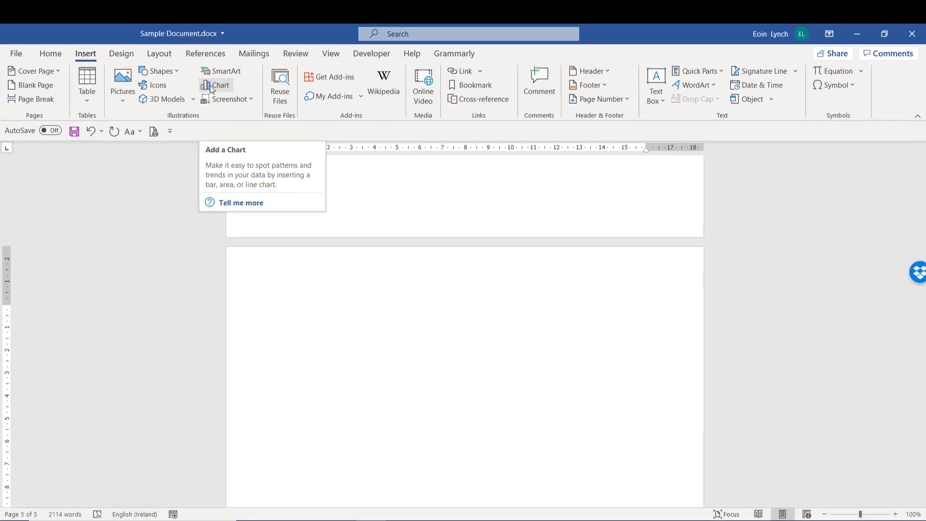
left_click(858, 34)
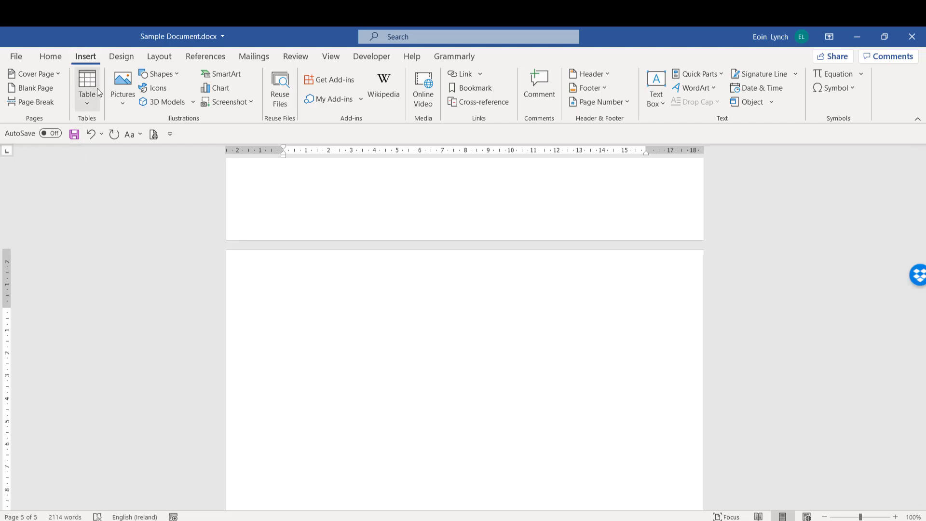
left_click(244, 107)
left_click(246, 119)
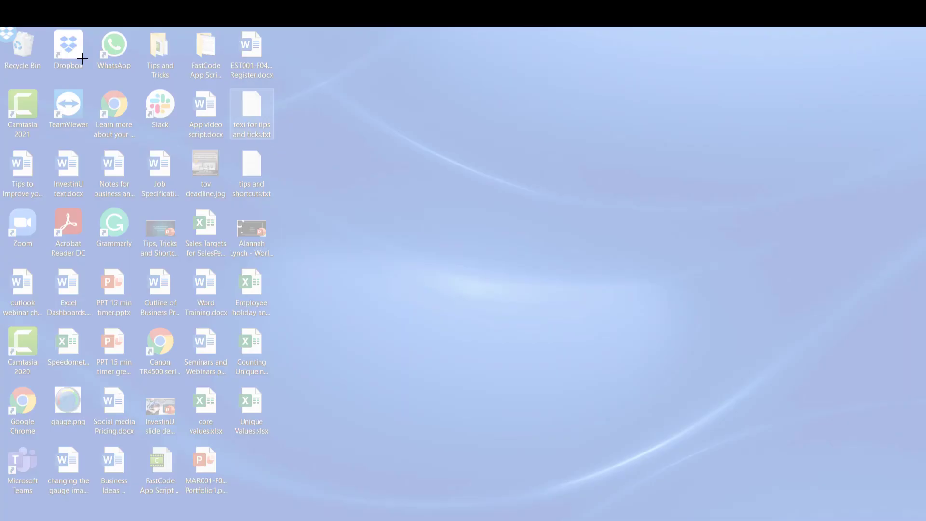
left_click_drag(50, 74, 0, 27)
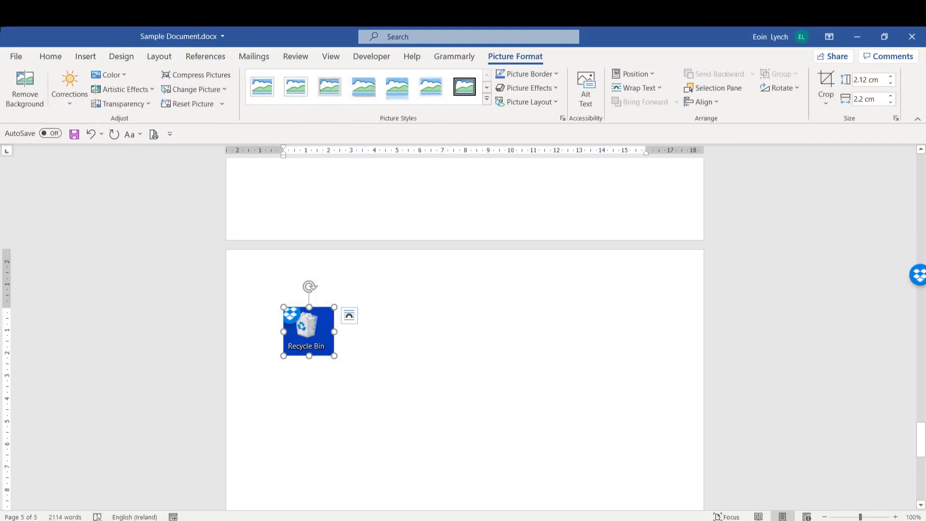
key("Delete")
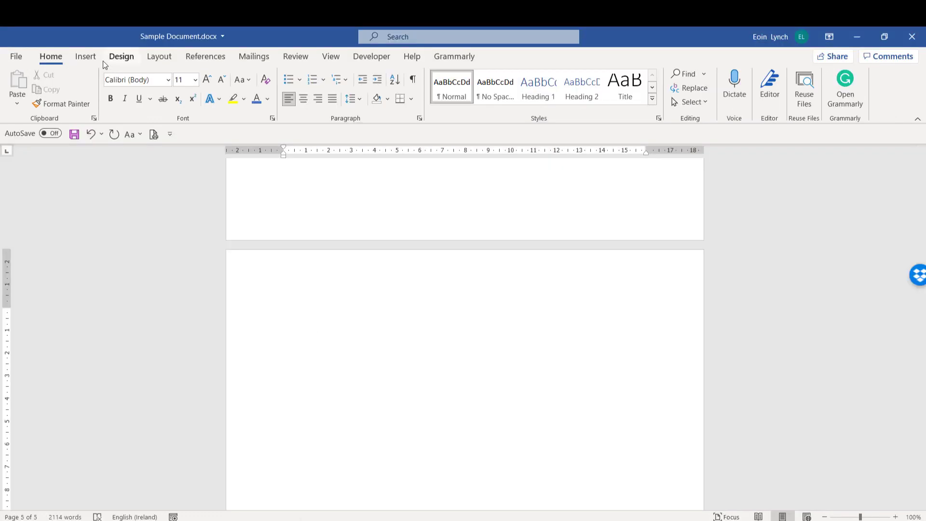
Insert a screen clipping of the PowerPoint slide's bullet list, about 10.9 cm high and 8.7 cm wide, on the blank last page.
left_click(96, 61)
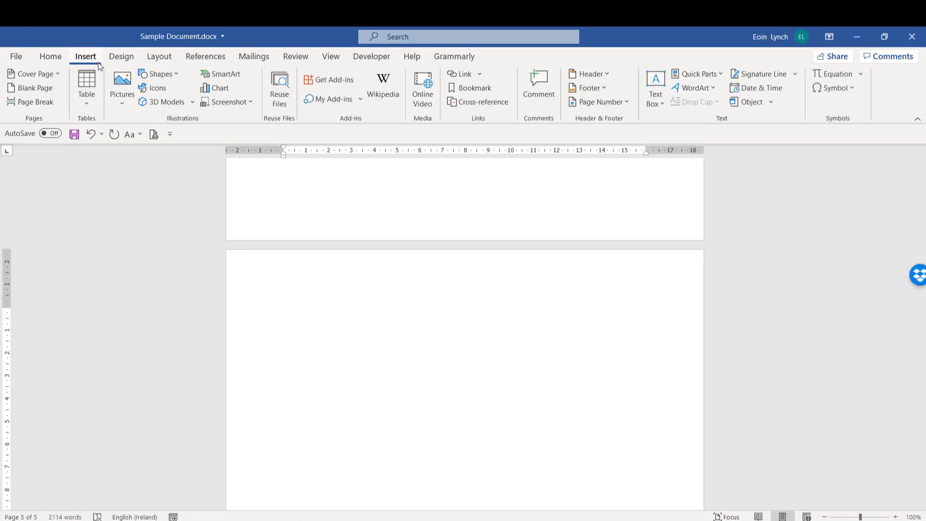
left_click(226, 102)
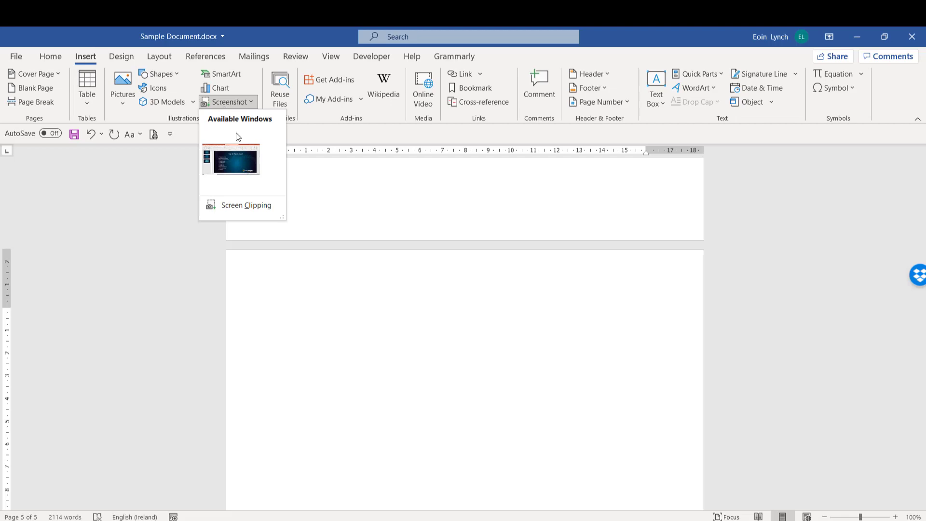
left_click(250, 209)
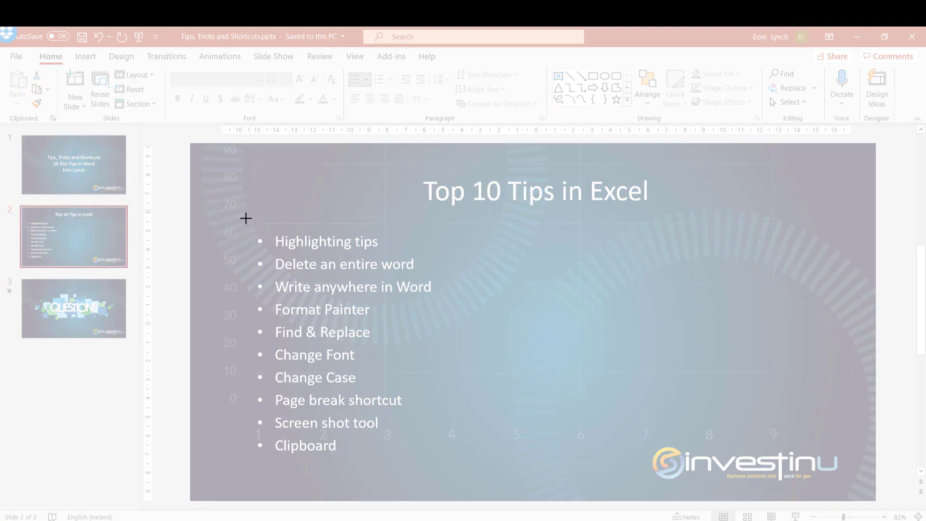
left_click_drag(246, 218, 444, 468)
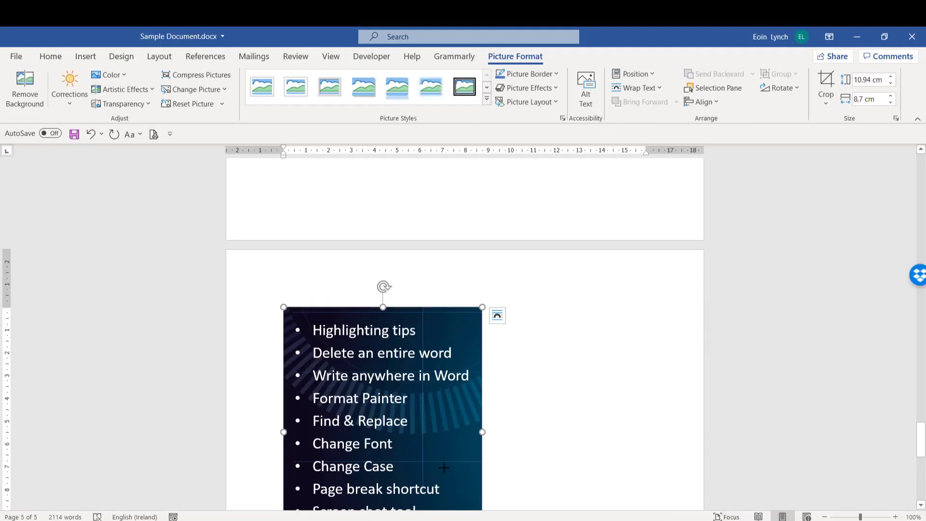
left_click(87, 57)
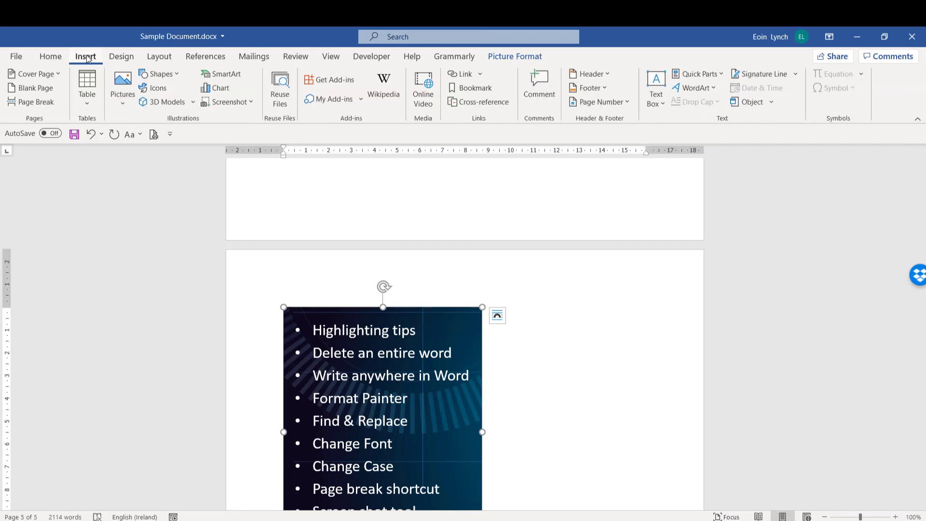
Return to the start of the sample document and view the open blank document before switching back.
left_click_drag(923, 440, 922, 154)
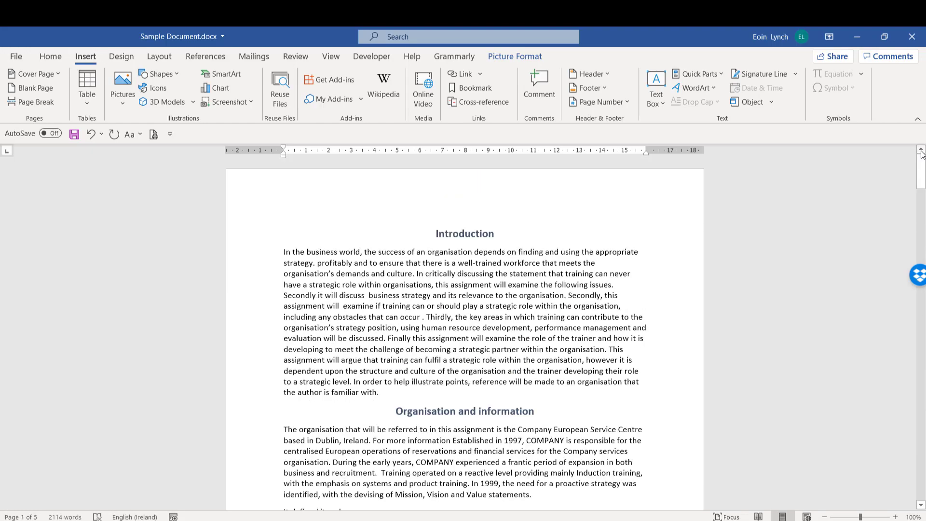
left_click(50, 57)
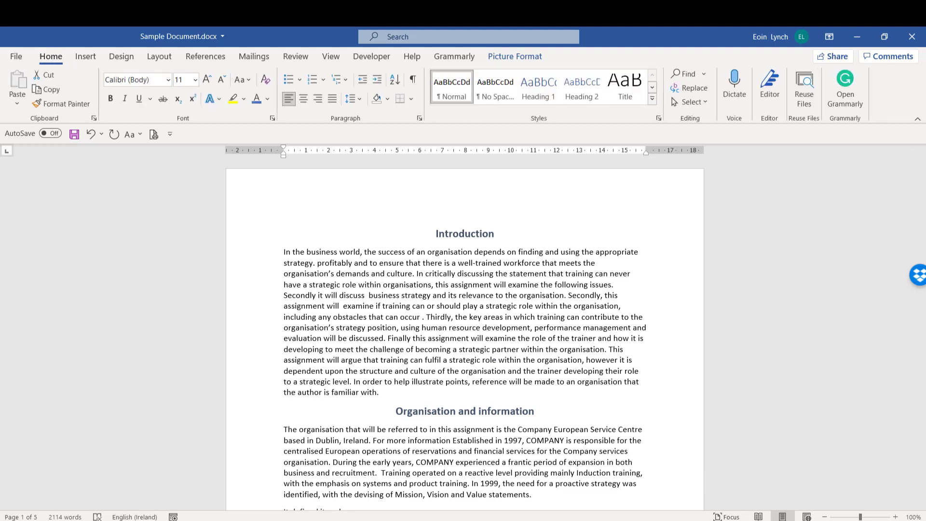
mouse_move(371, 520)
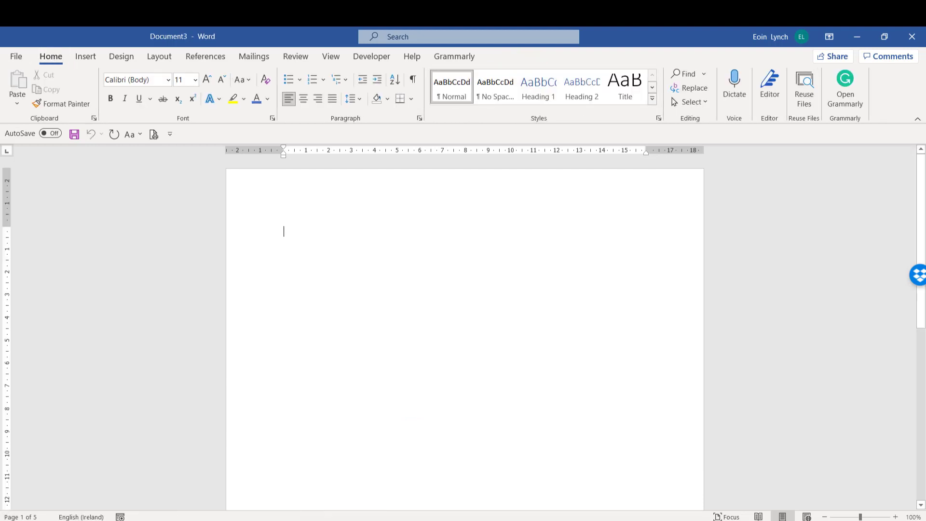
left_click(307, 488)
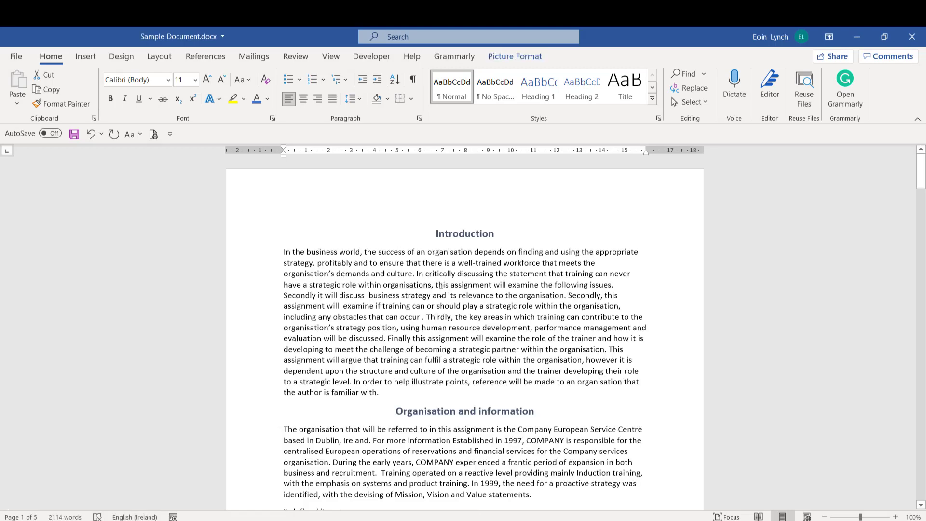
mouse_move(370, 520)
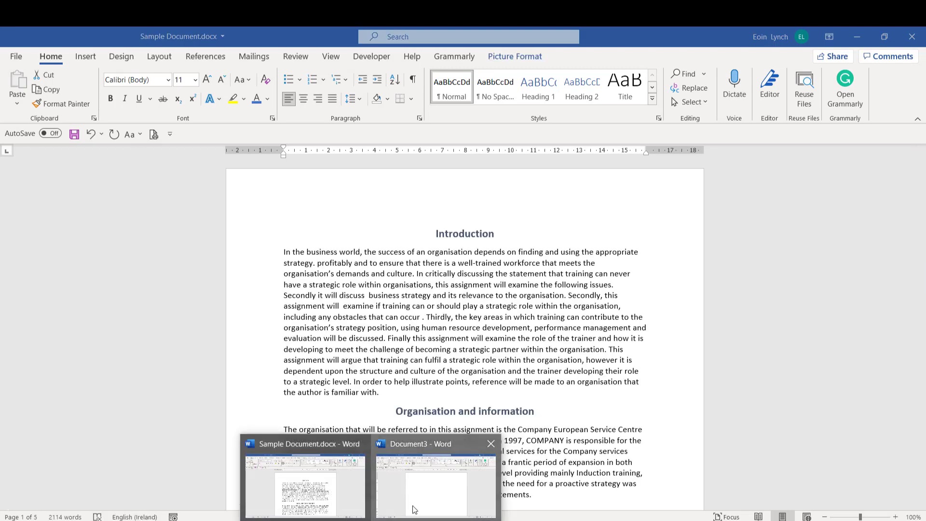
left_click(413, 508)
left_click(371, 520)
left_click(339, 478)
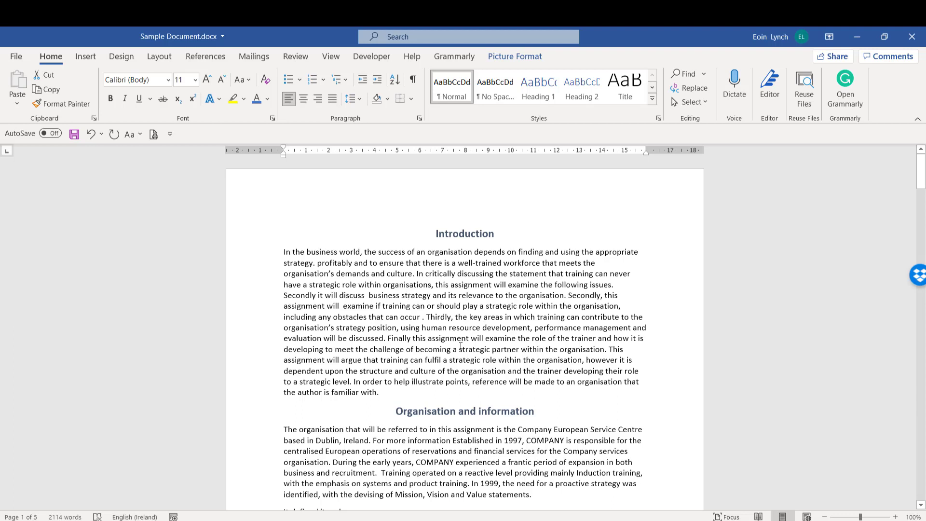
Copy the "Introduction" heading with its whole paragraph and show the collected clipboard items.
double_click(250, 314)
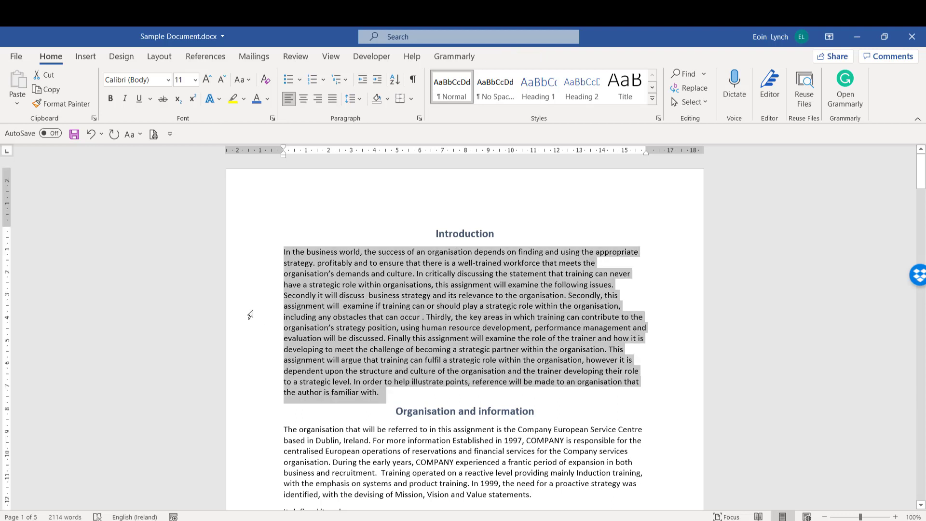
left_click_drag(248, 236, 257, 398)
key("ctrl+c")
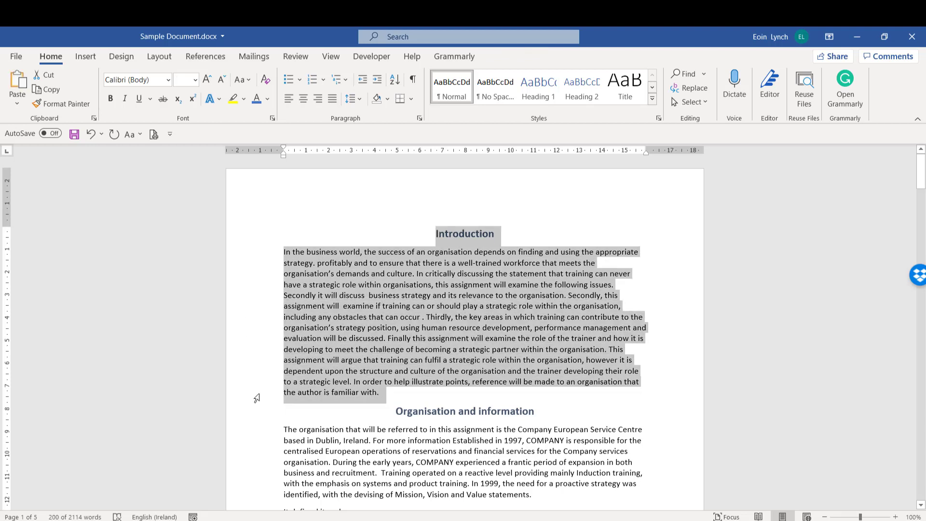
left_click(335, 517)
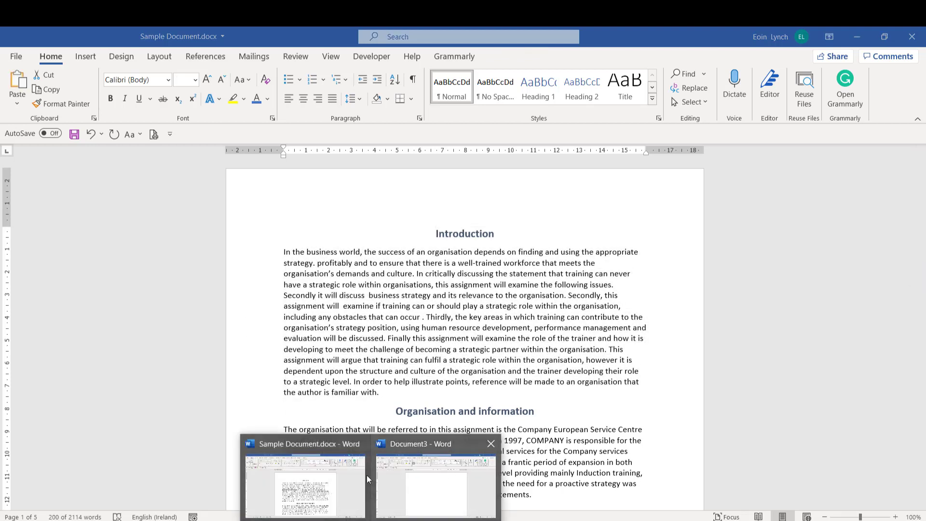
left_click(299, 500)
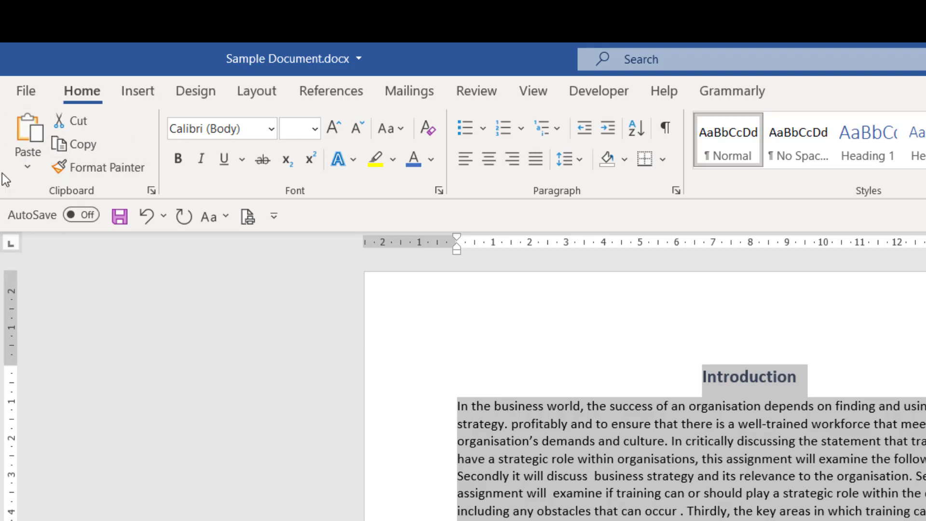
left_click(151, 190)
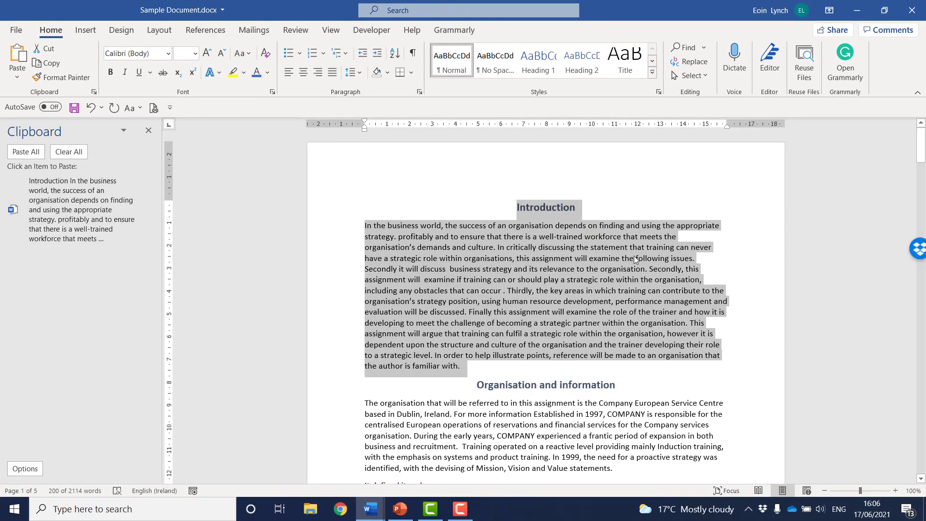
Copy the "HR structure" heading together with its full paragraph as a further clipboard item.
left_click_drag(925, 183, 925, 233)
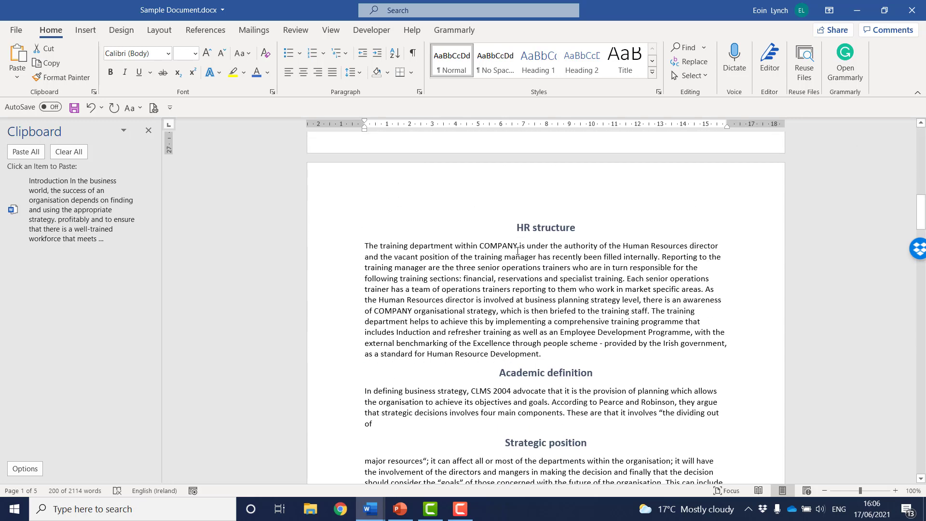
left_click_drag(326, 227, 332, 343)
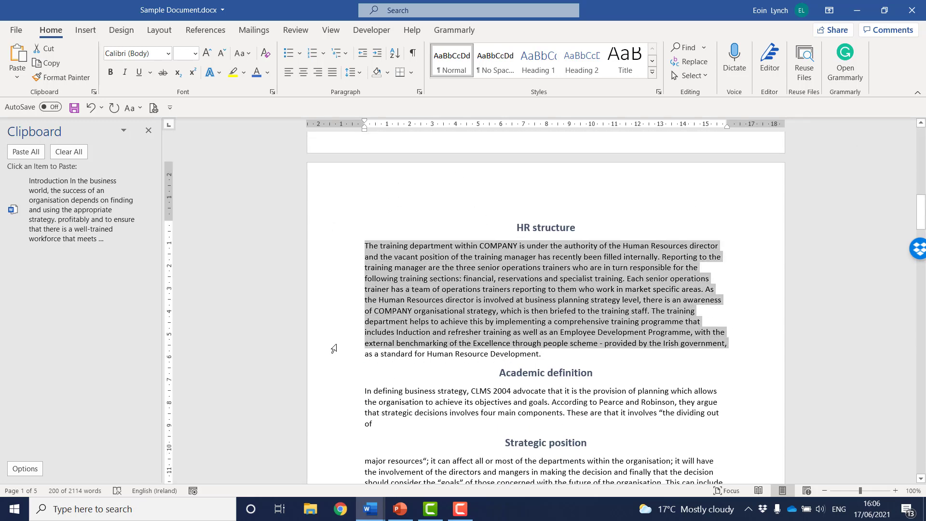
left_click_drag(326, 231, 331, 359)
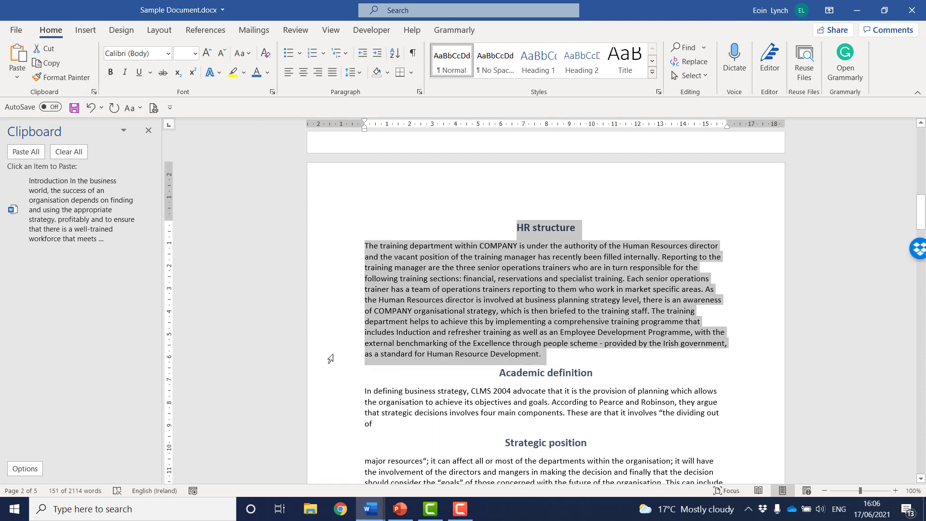
key("ctrl+c")
Paste the copied "HR structure" section above the tips-list picture on the last page and copy the picture.
left_click_drag(921, 208, 924, 414)
left_click(483, 409)
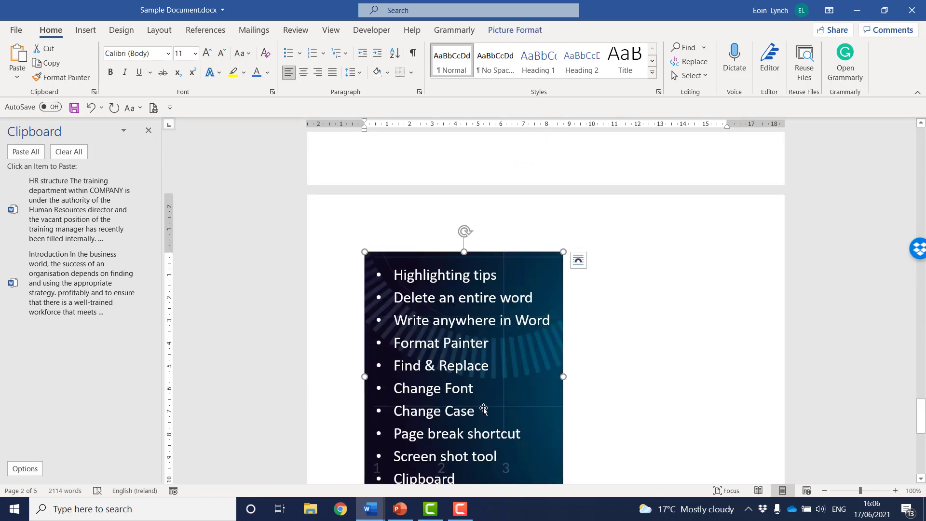
key("ctrl+v")
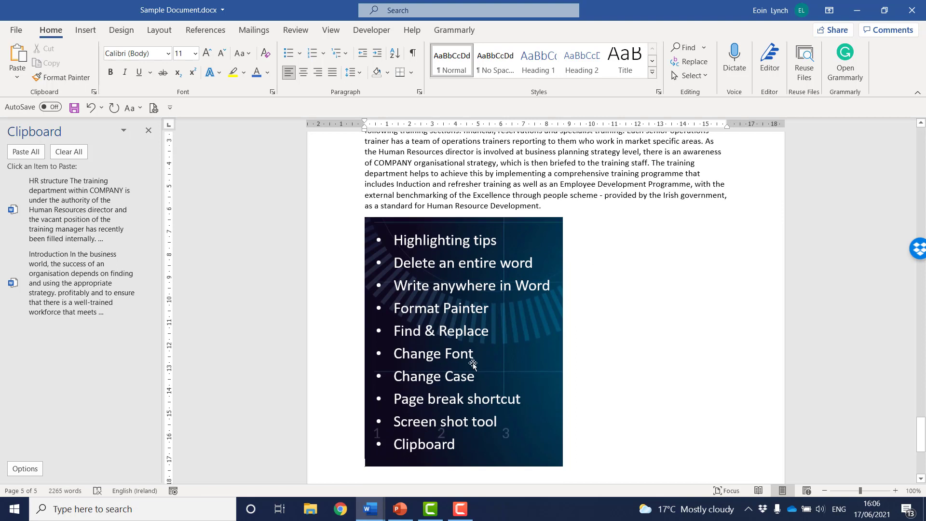
left_click(472, 364)
key("ctrl+c")
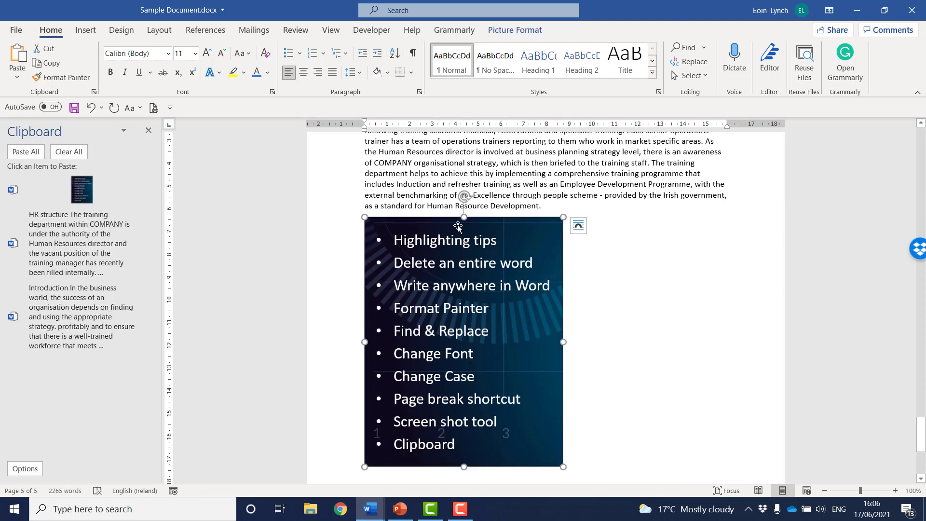
In the blank document, paste the collected clipboard items in the order Introduction text, tips-list picture, HR structure text.
mouse_move(370, 509)
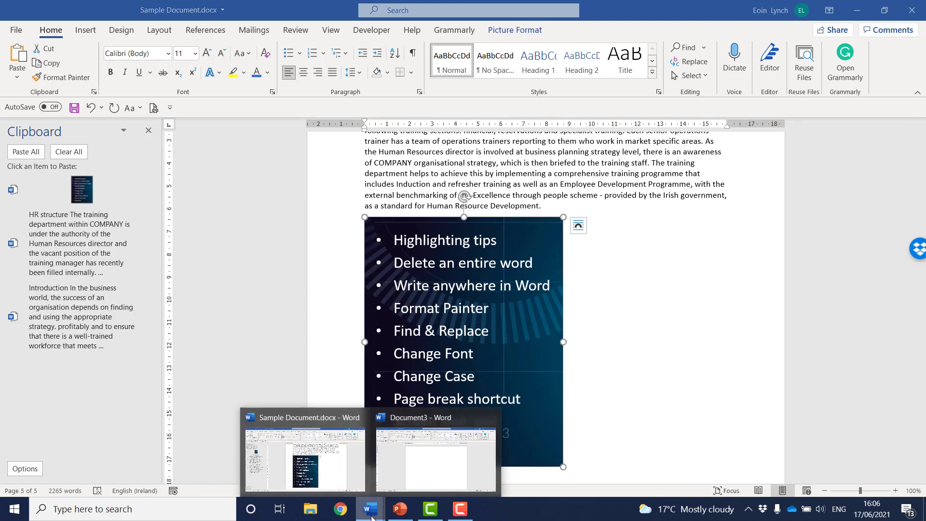
left_click(428, 477)
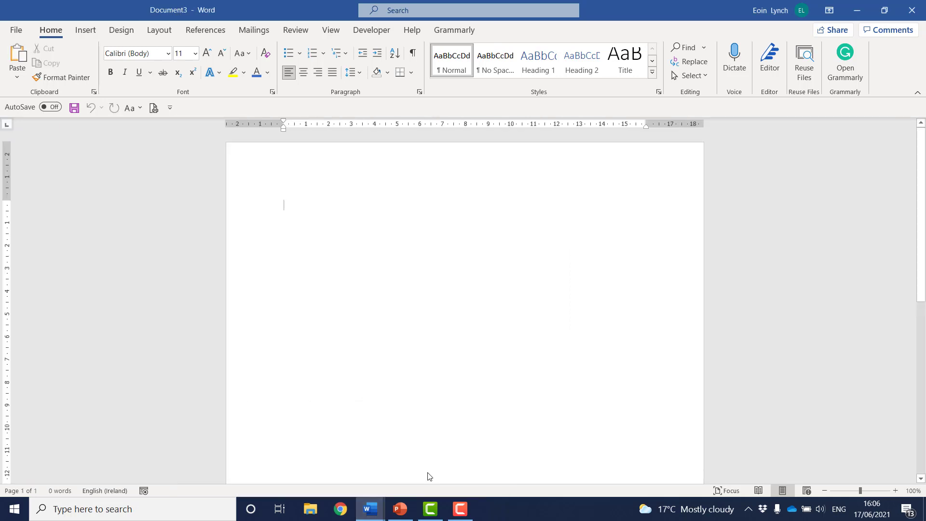
left_click(95, 92)
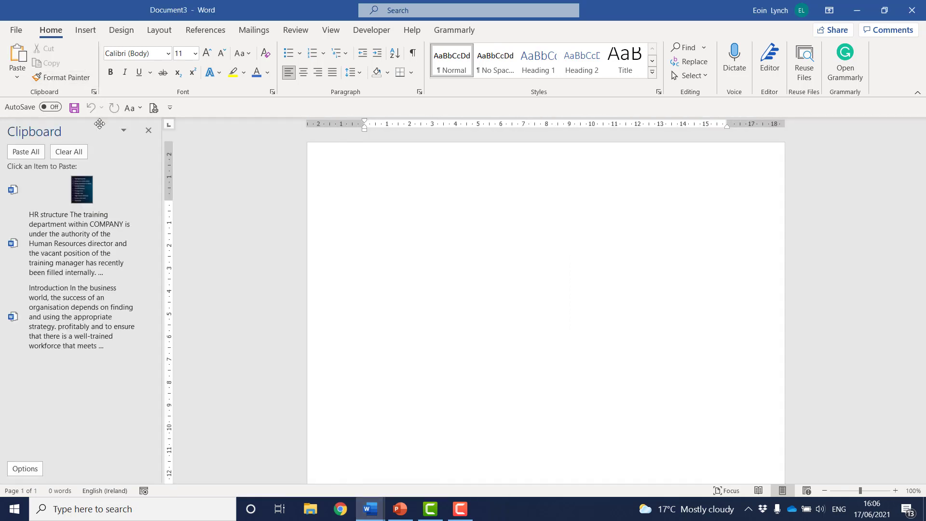
left_click(71, 332)
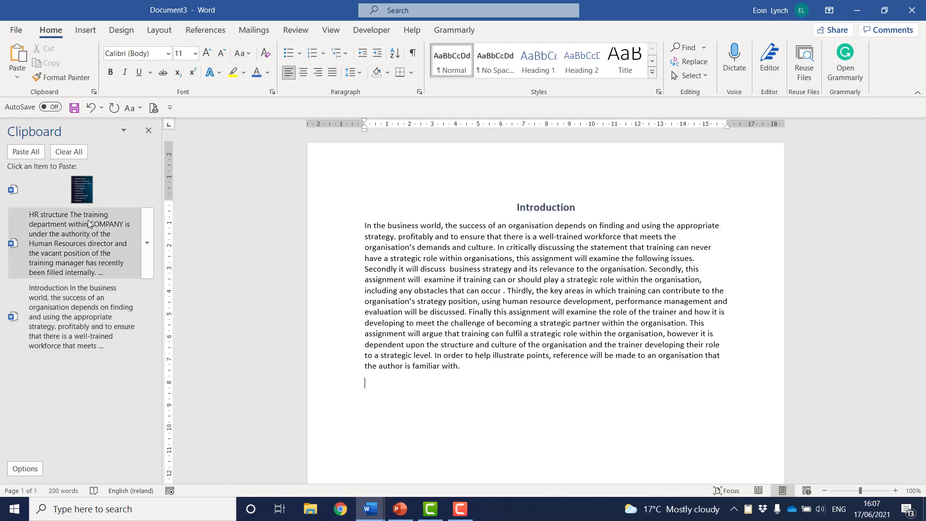
left_click(82, 193)
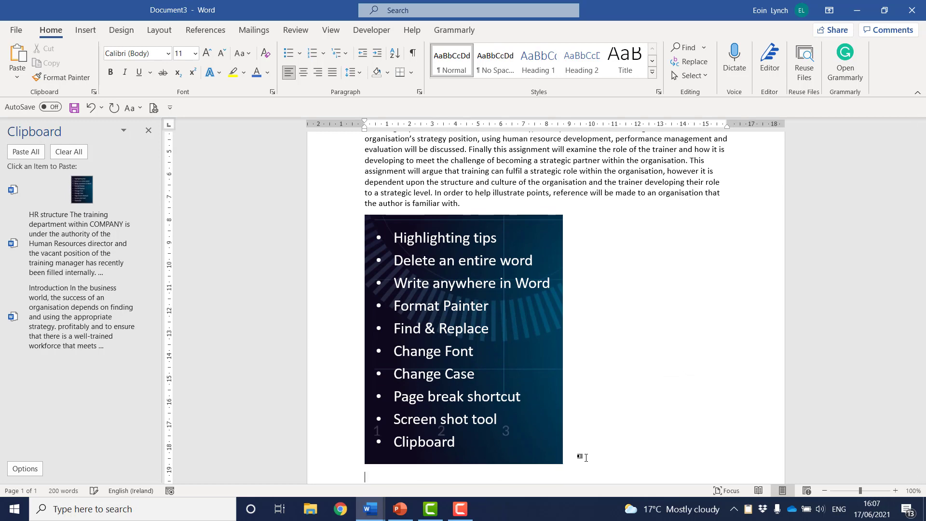
left_click(94, 250)
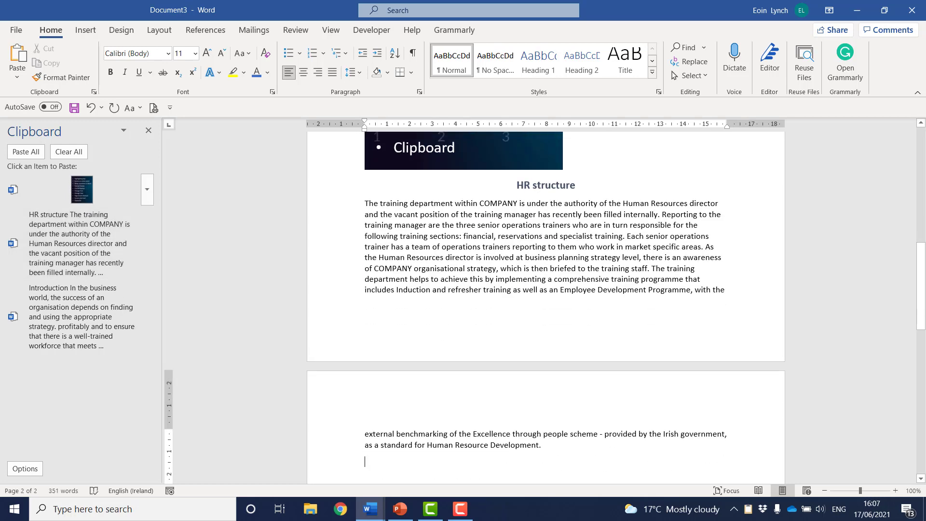
Clear all collected clipboard items, return to the sample document and close its clipboard history.
left_click(75, 153)
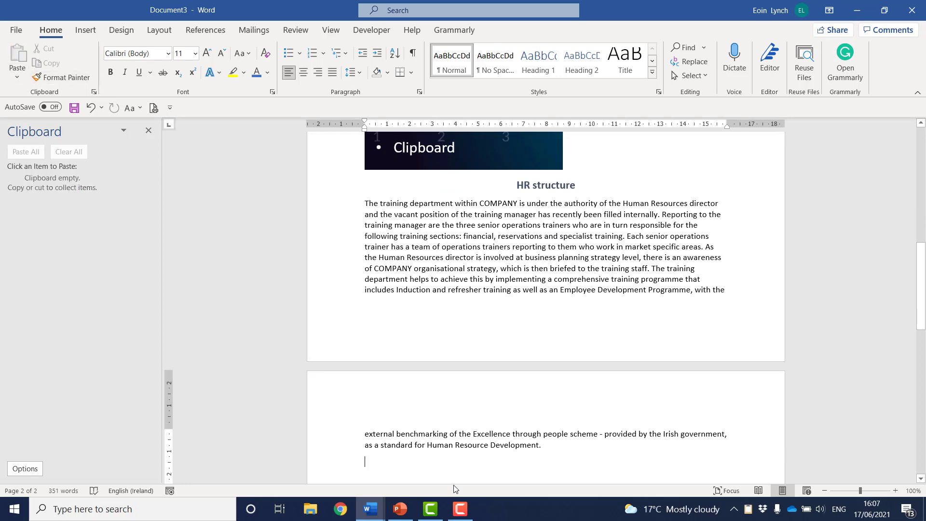
mouse_move(371, 509)
left_click(333, 451)
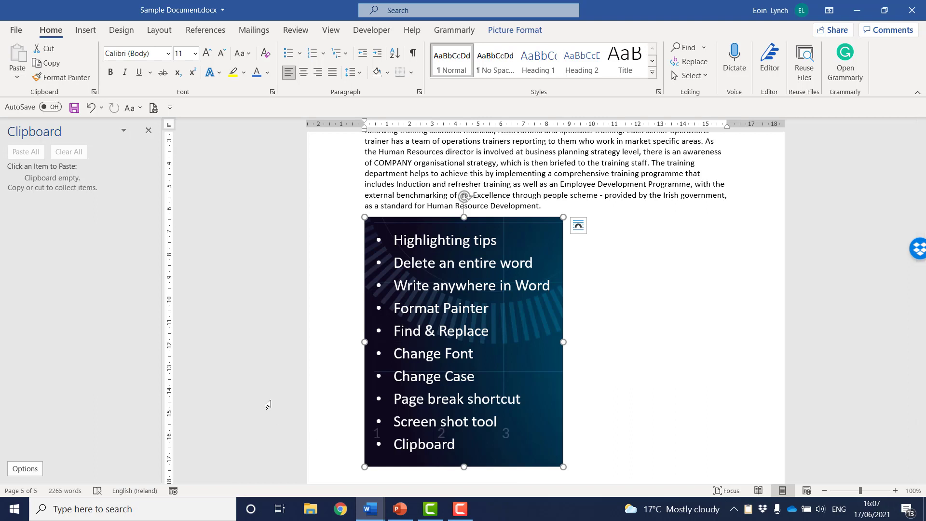
left_click(149, 130)
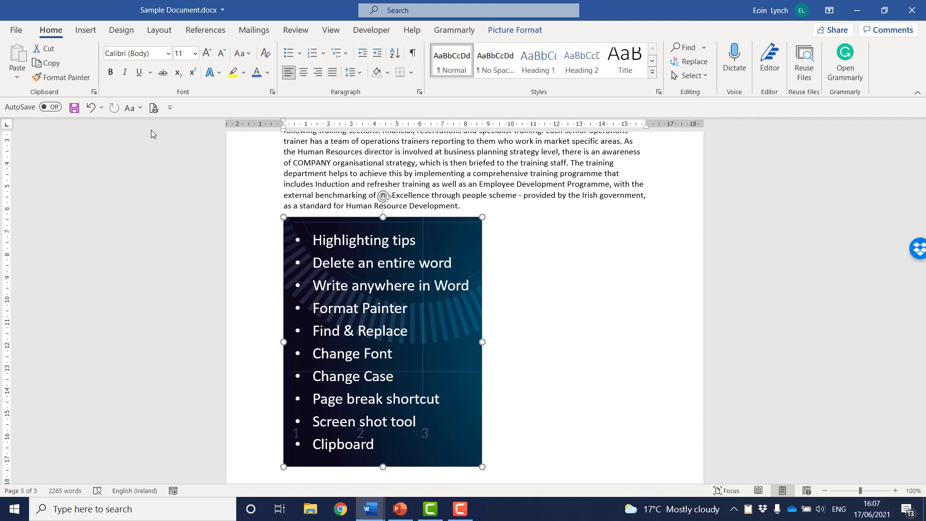